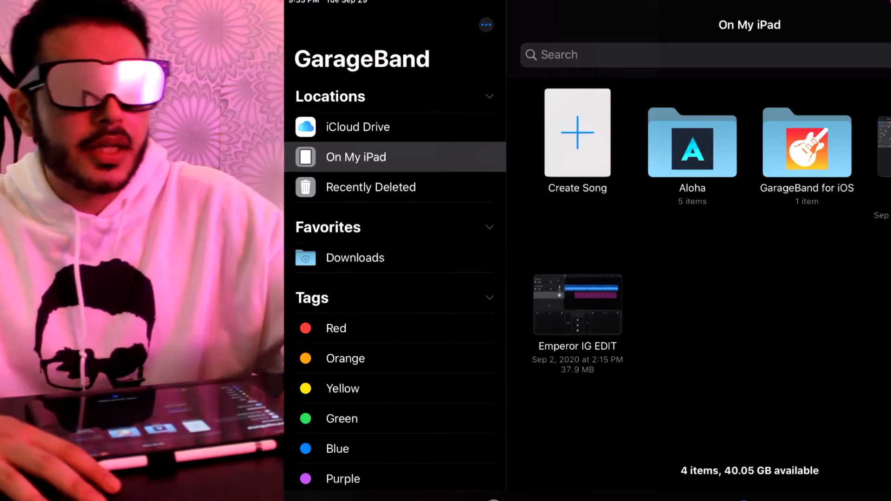
- Create a new song and choose the Keyboard instrument for the first track
left_click(577, 140)
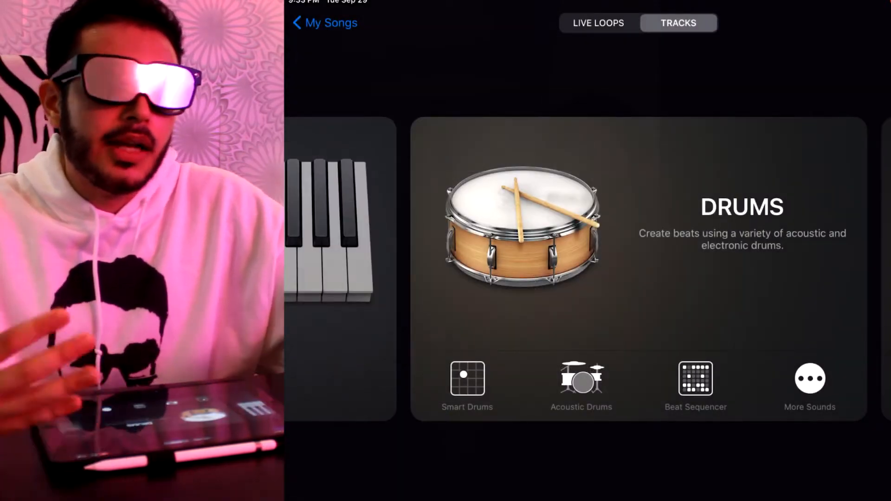
scroll(627, 264, "right", 5)
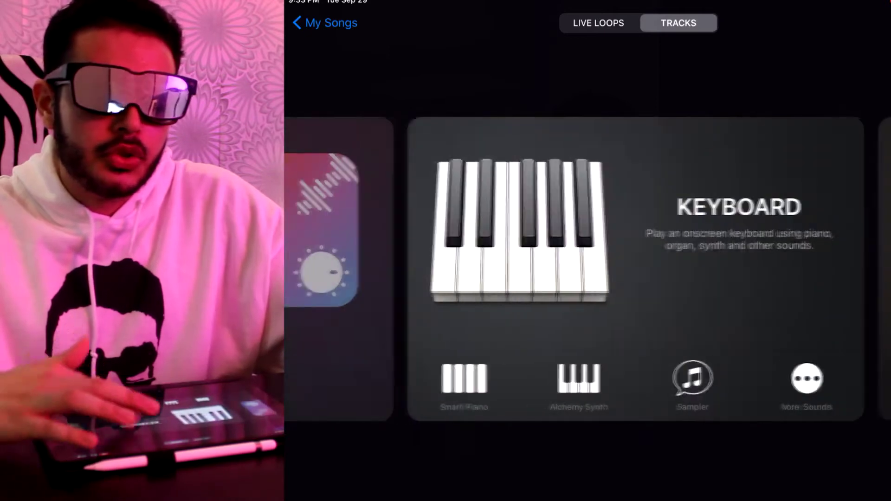
scroll(626, 265, "right", 5)
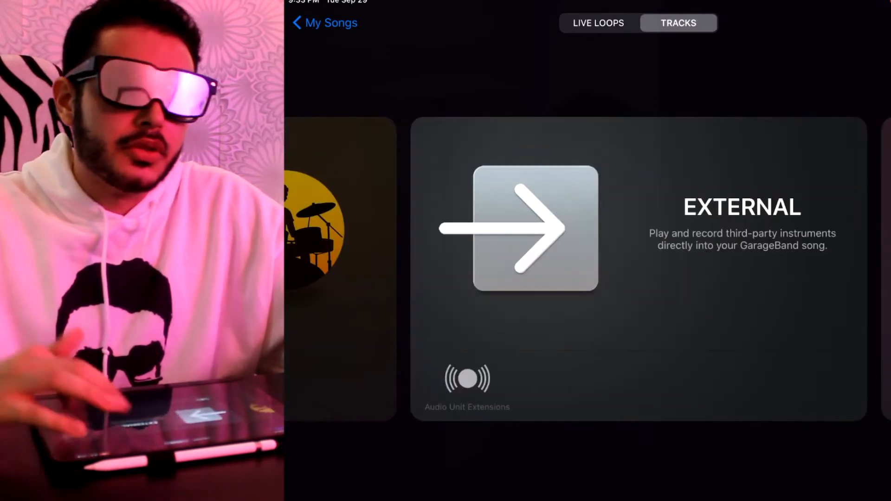
scroll(627, 264, "left", 5)
scroll(627, 265, "left", 5)
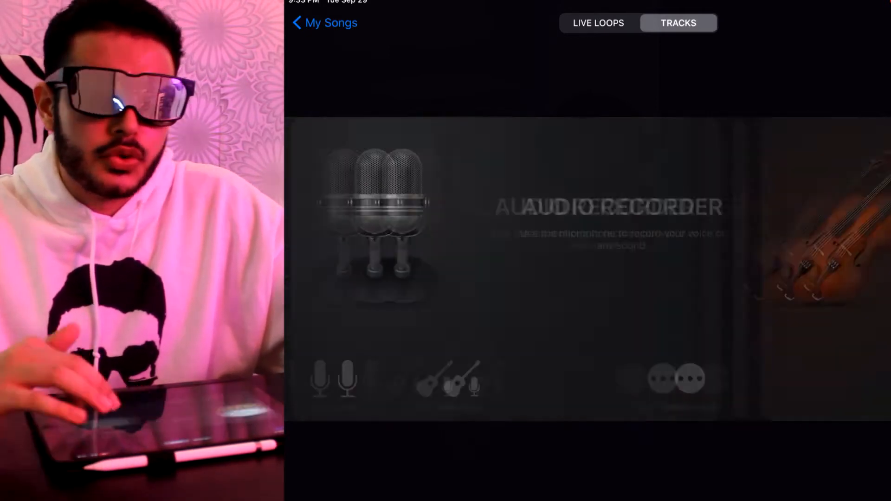
scroll(627, 265, "left", 5)
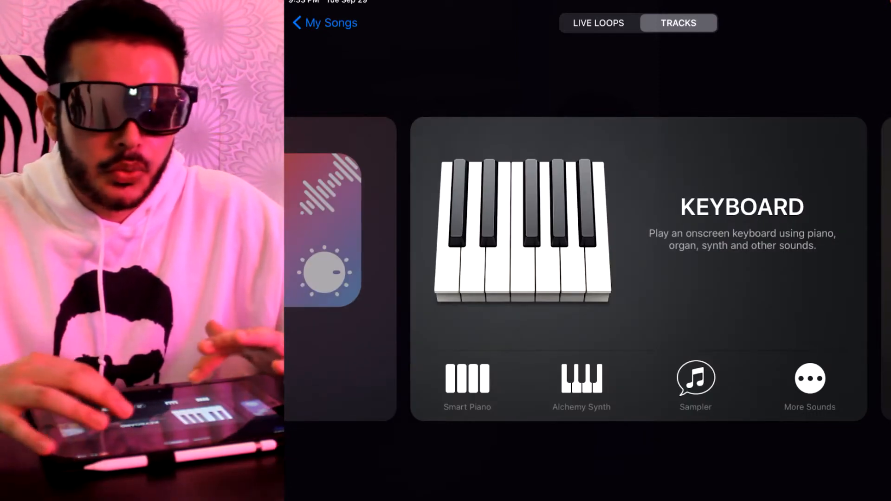
left_click(523, 230)
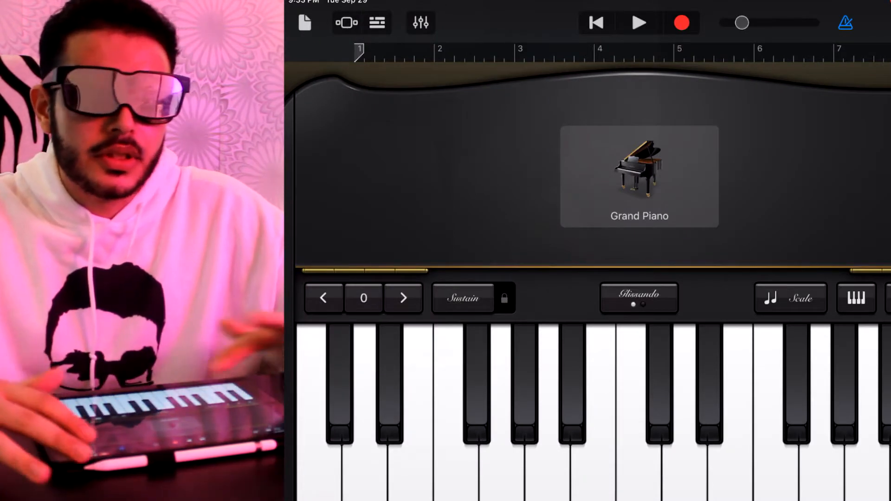
- Browse the keyboard sounds, including the Other category, and keep Grand Piano
left_click(638, 176)
scroll(366, 216, "down", 1)
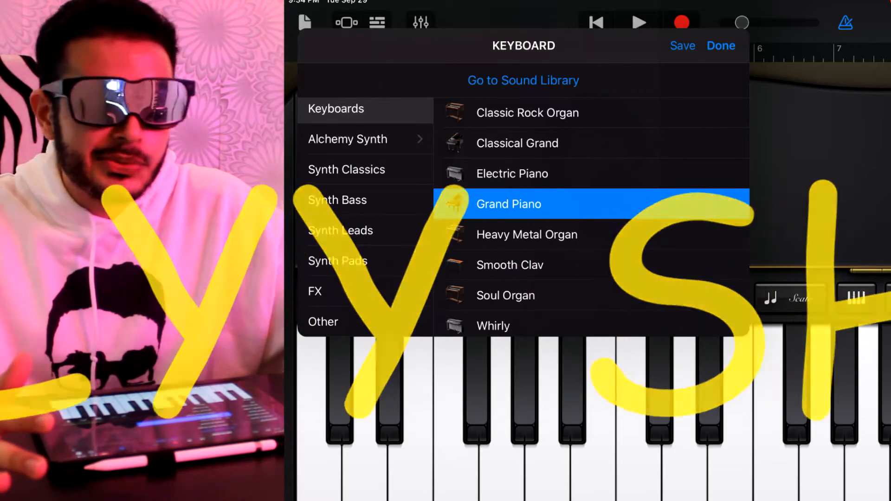
left_click(322, 322)
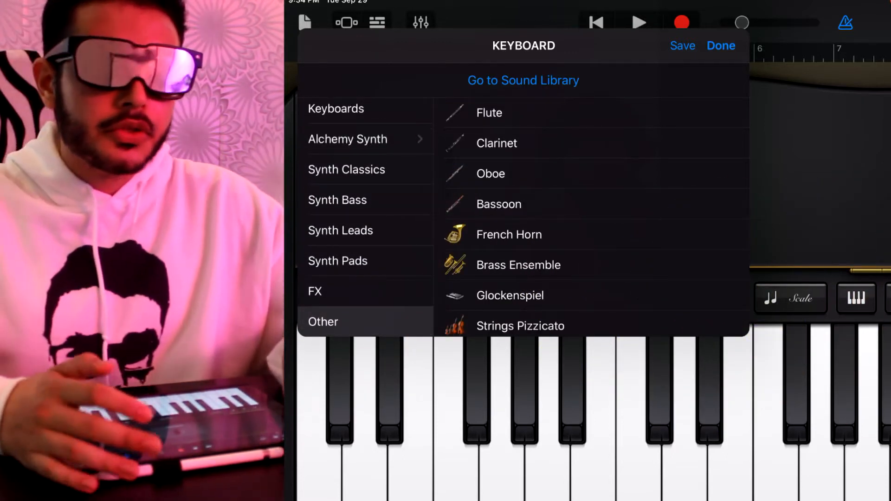
left_click(720, 46)
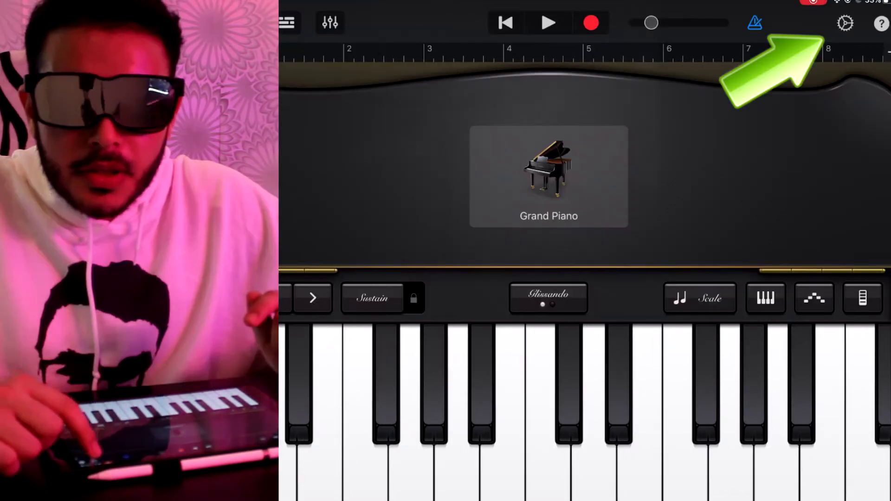
- Check the key signature in song settings, then record a short Grand Piano part
left_click(887, 23)
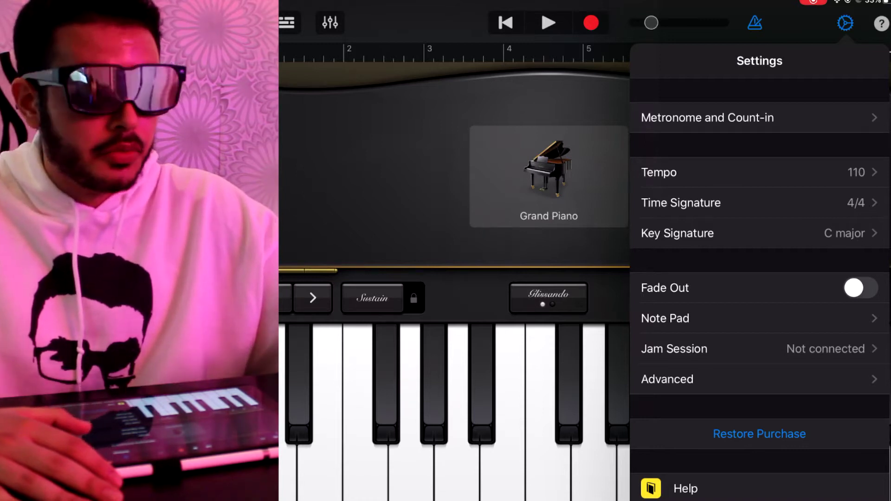
left_click(759, 233)
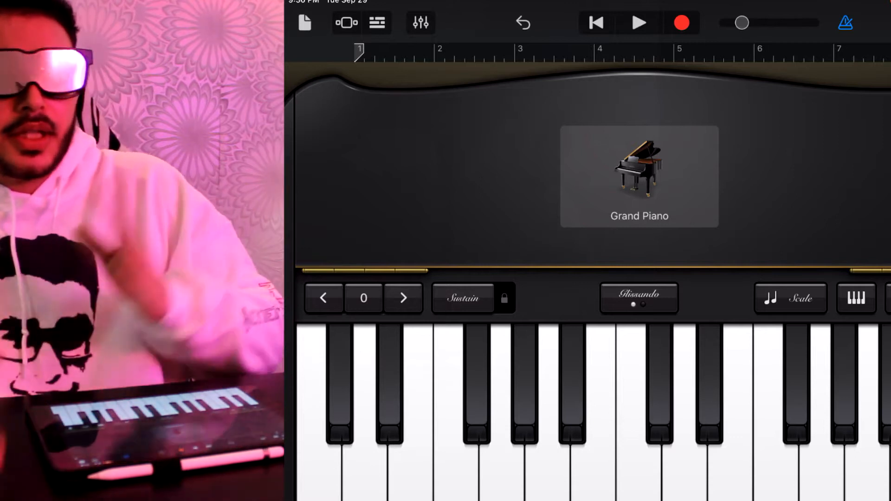
left_click(682, 23)
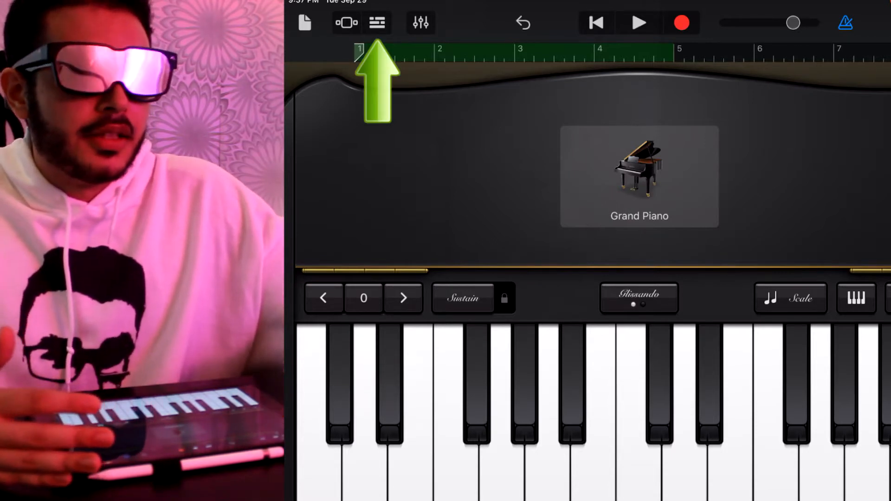
- Switch to Tracks view and lengthen the song section in section settings
left_click(378, 22)
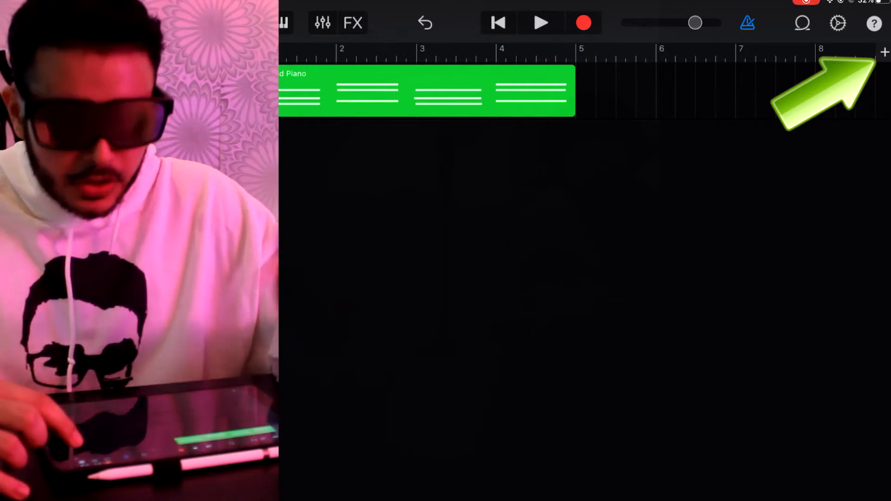
left_click(883, 52)
left_click(764, 147)
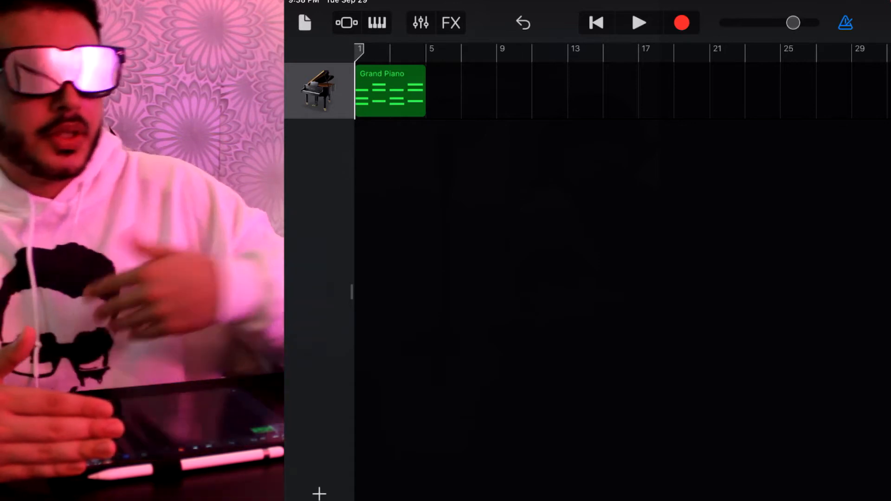
- Loop the Grand Piano region across the song and begin adding another track
left_click(390, 91)
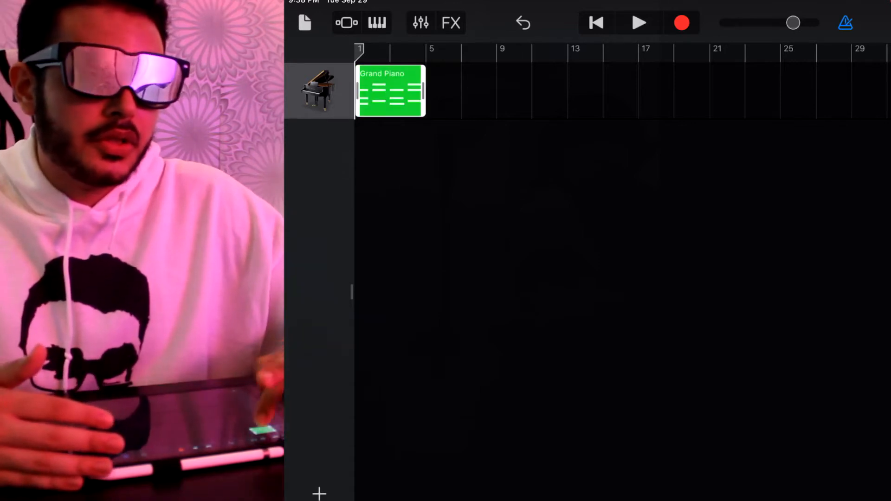
left_click(390, 91)
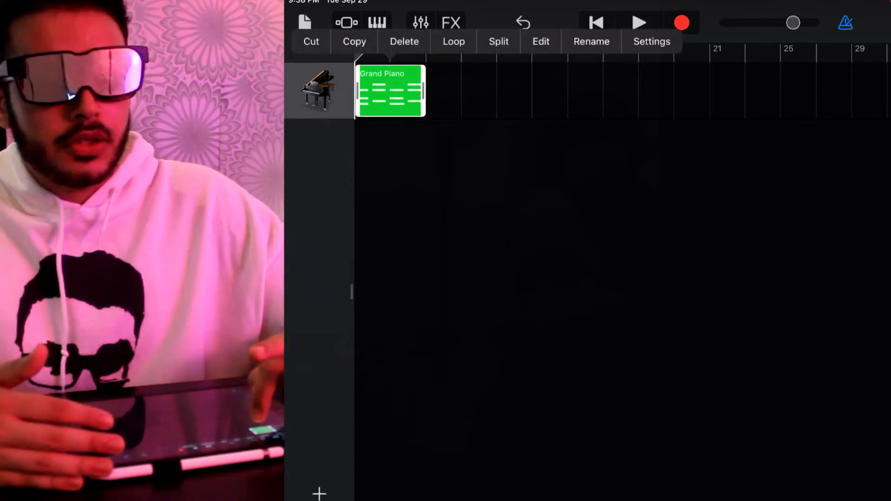
left_click(453, 42)
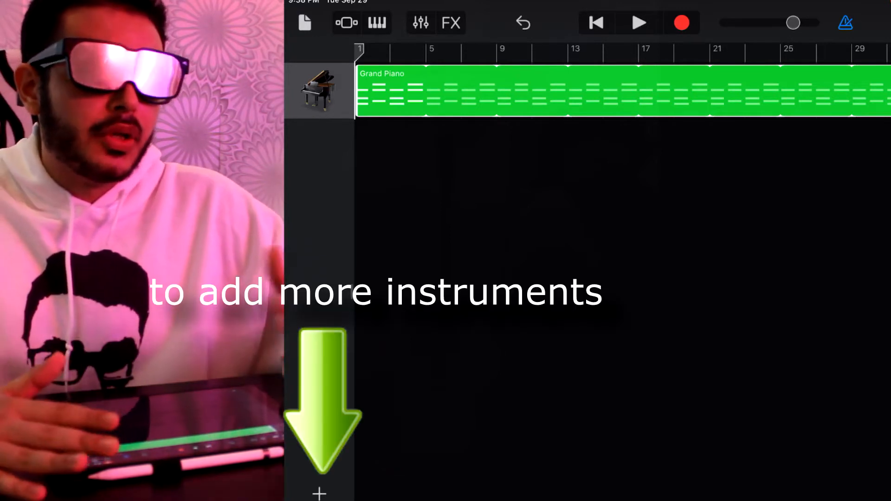
left_click(319, 493)
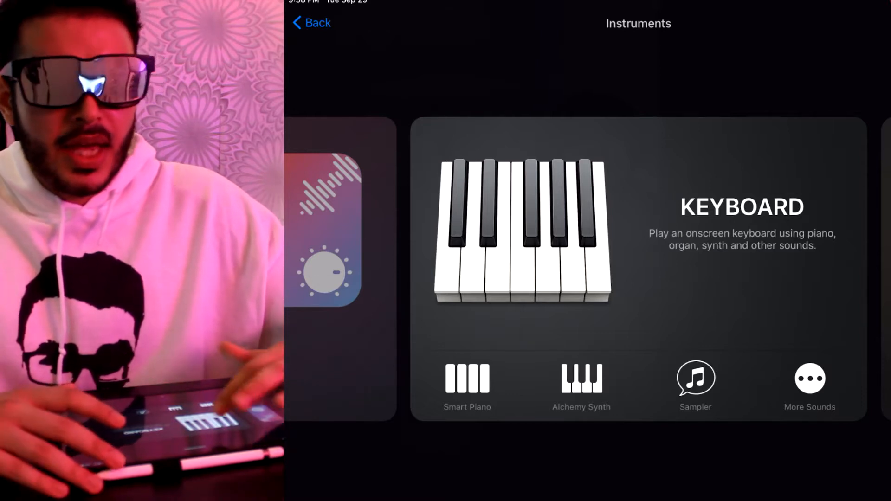
- Add a Drums track loaded with the electronic 808 Flex kit
left_click_drag(696, 265, 313, 265)
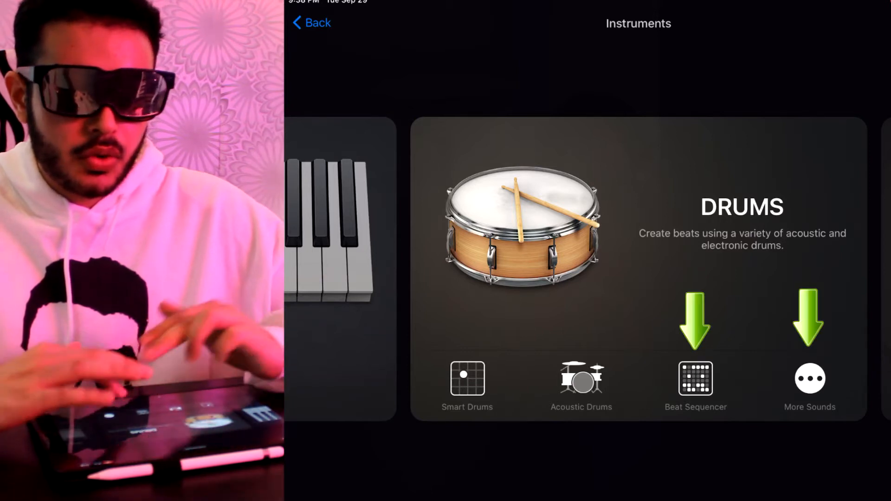
left_click(810, 378)
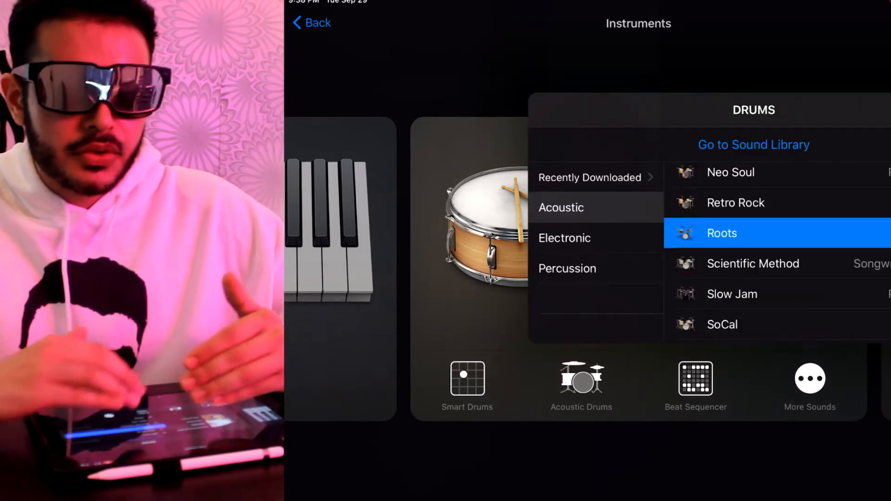
left_click(565, 238)
scroll(766, 265, "down", 1)
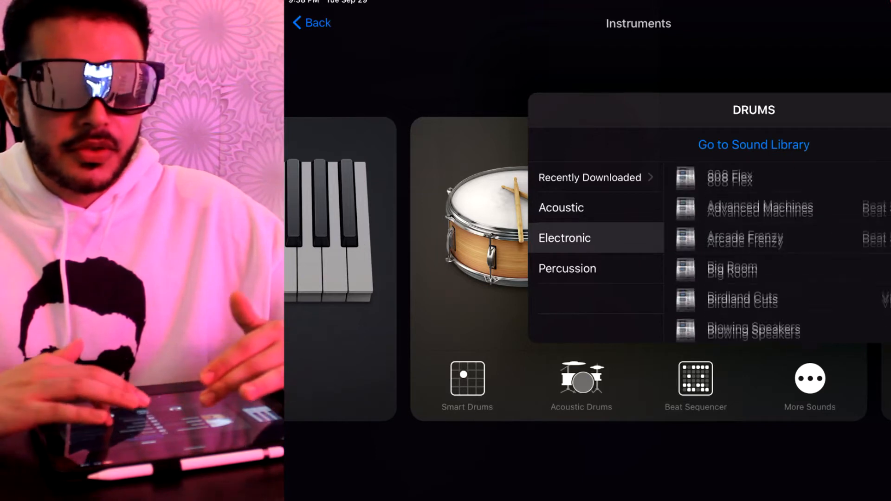
scroll(765, 264, "up", 1)
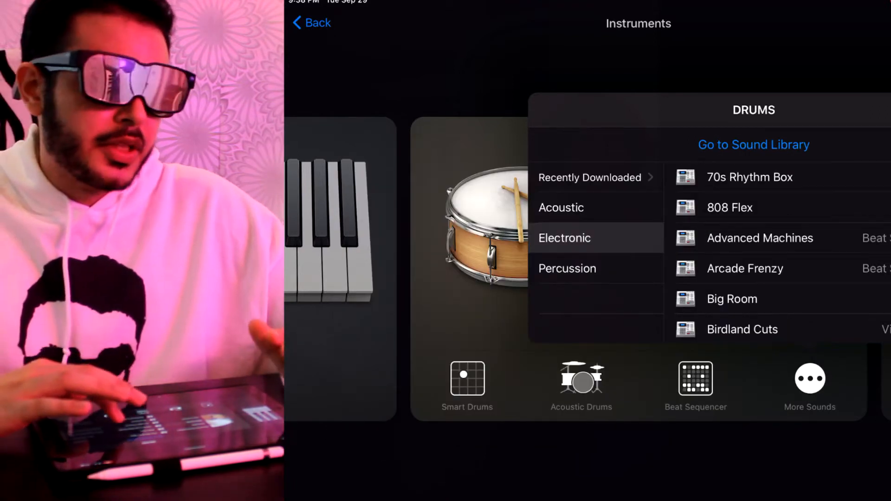
left_click(729, 207)
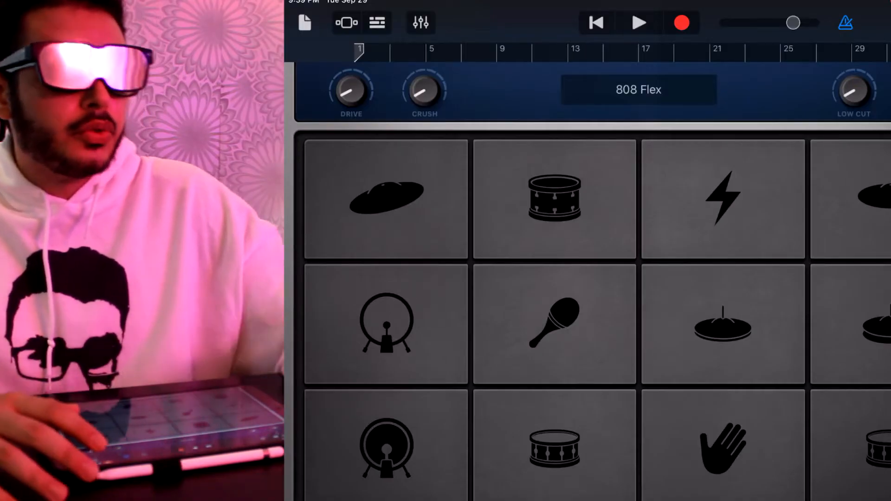
left_click(387, 446)
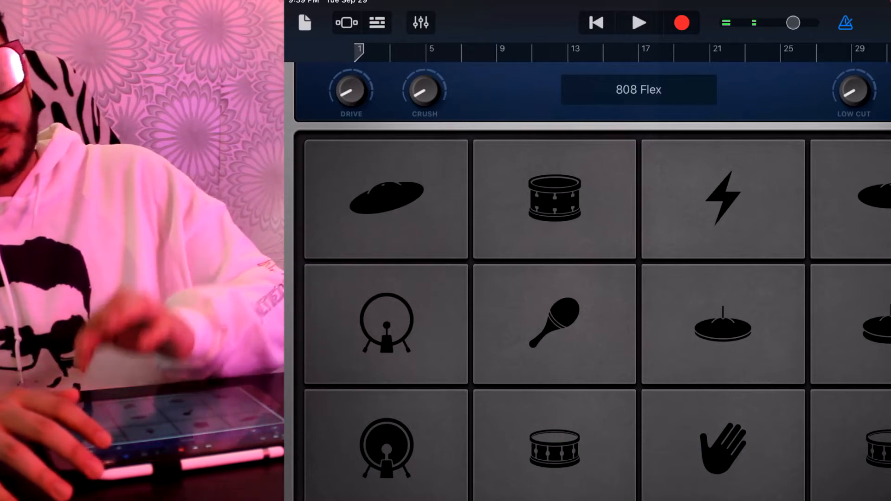
left_click(386, 324)
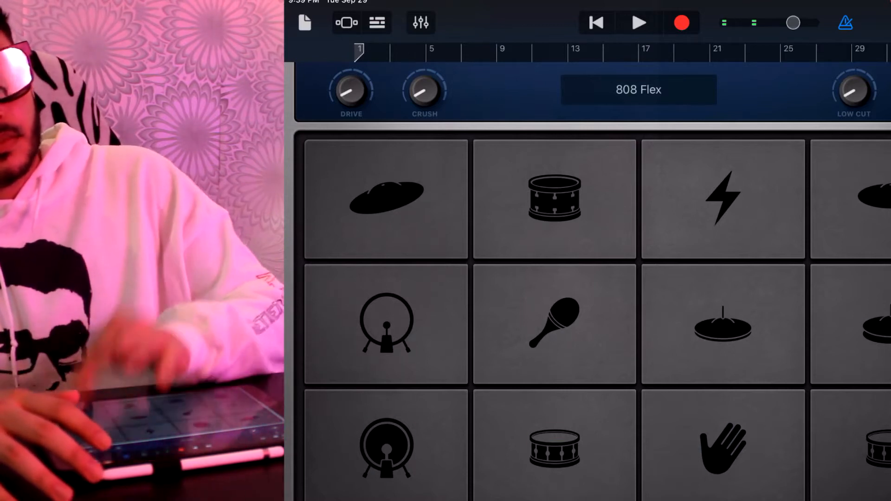
left_click(555, 198)
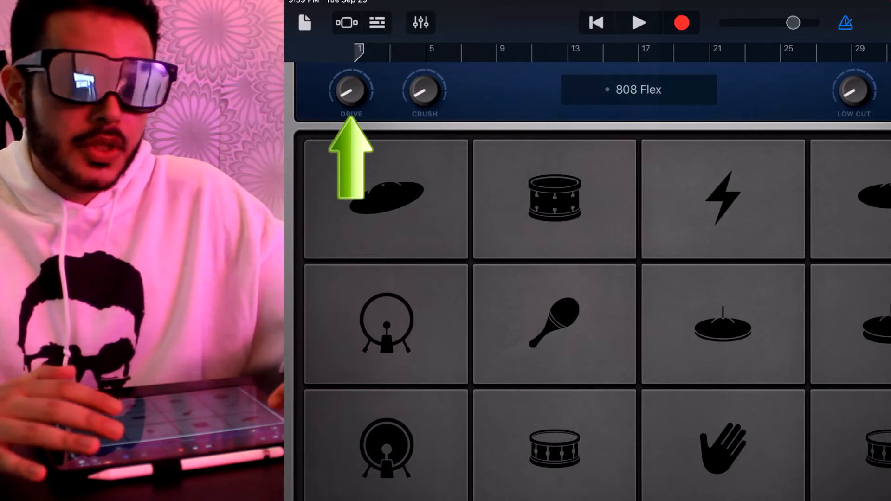
left_click(554, 449)
mouse_move(351, 90)
left_mouse_down()
mouse_move(351, 70)
mouse_move(351, 101)
left_mouse_up()
left_click(554, 449)
left_click(554, 449)
left_click(555, 448)
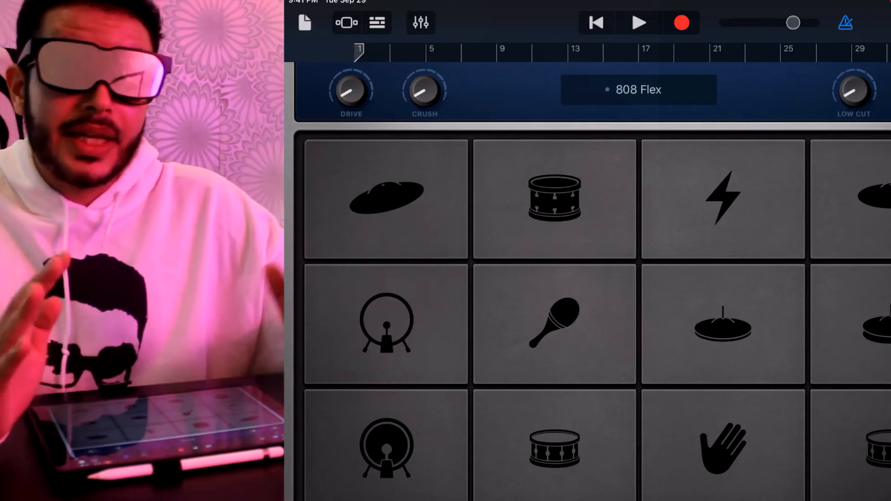
- Record a four-bar 808 Flex pad pattern and bring up the drum track controls
left_click(681, 22)
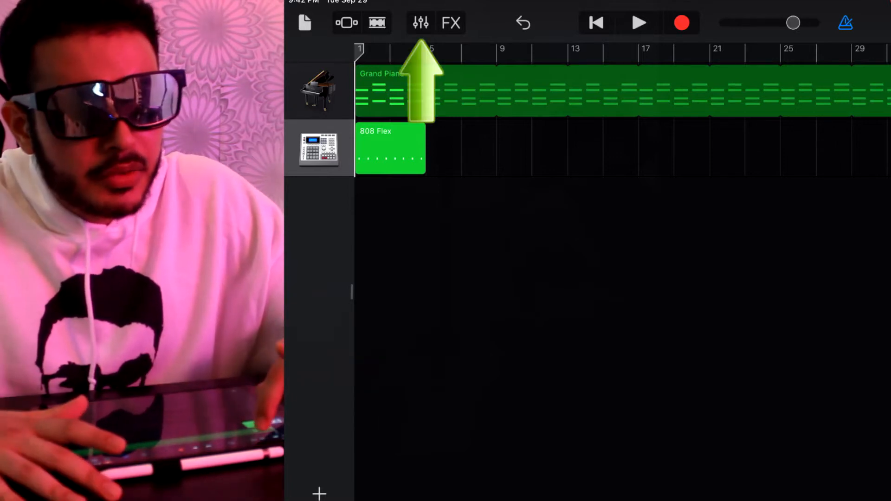
left_click(420, 22)
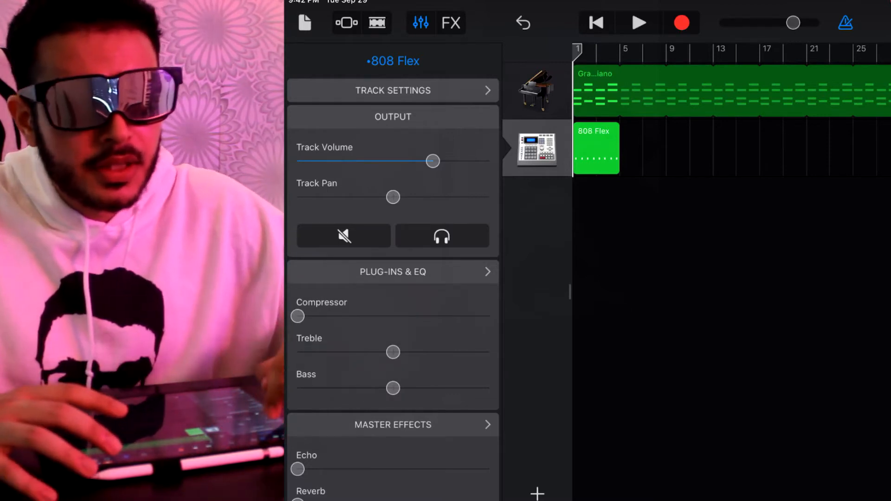
- Set Straight quantization in Track Settings so the recorded notes snap to the beat
left_click(393, 90)
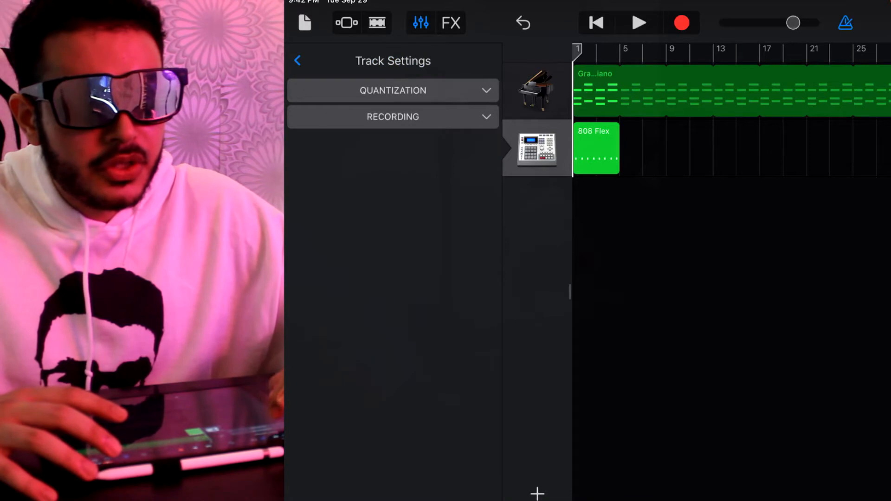
left_click(392, 90)
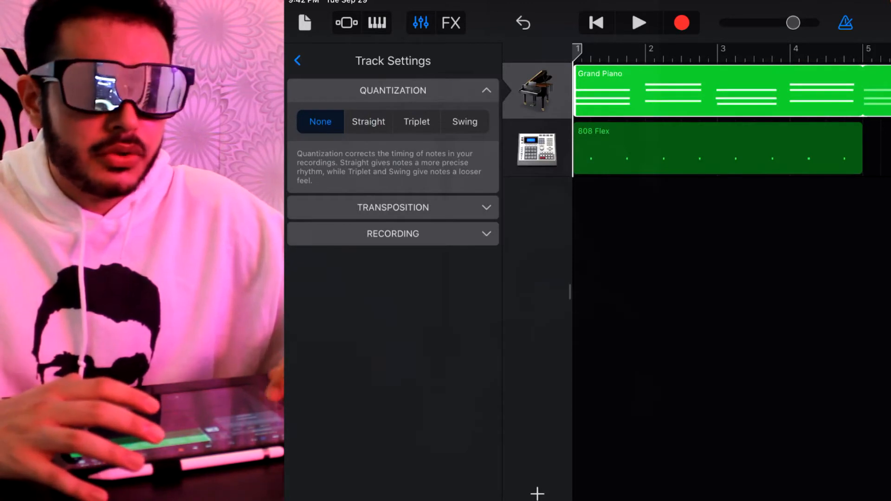
left_click(368, 122)
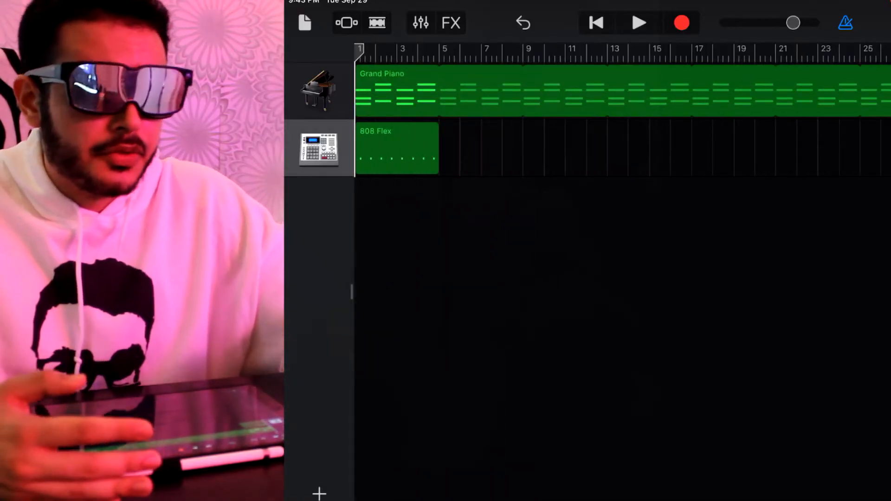
- Loop the 808 Flex drum region across the whole timeline and deselect it
left_click(397, 147)
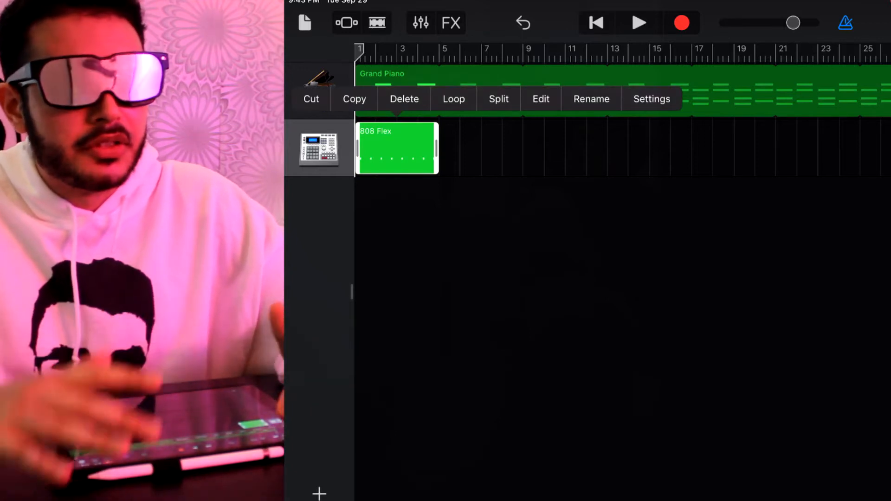
left_click(453, 98)
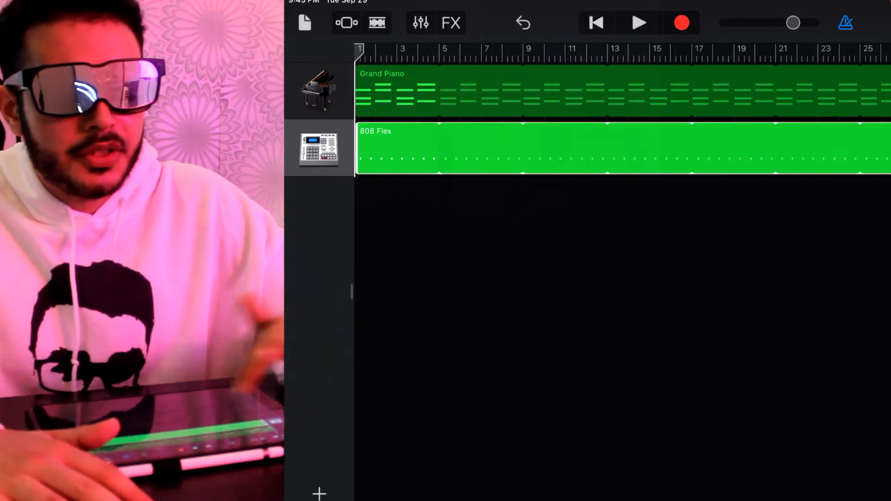
left_click(319, 148)
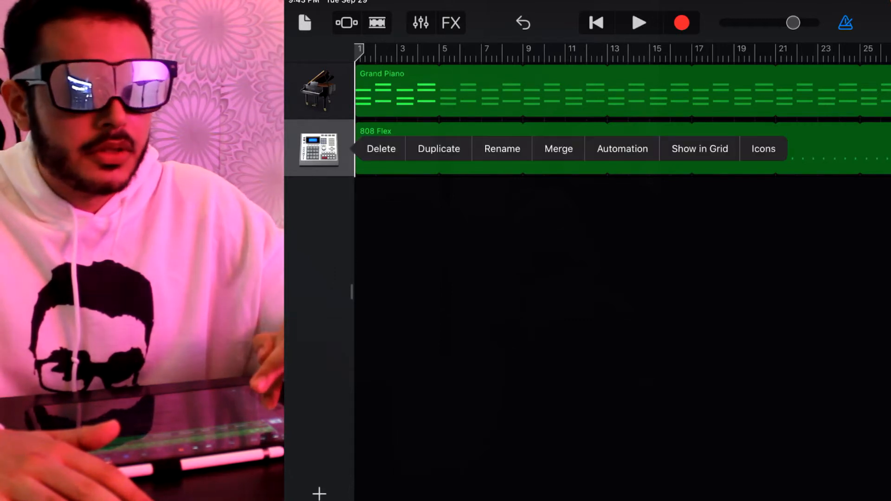
left_click(764, 300)
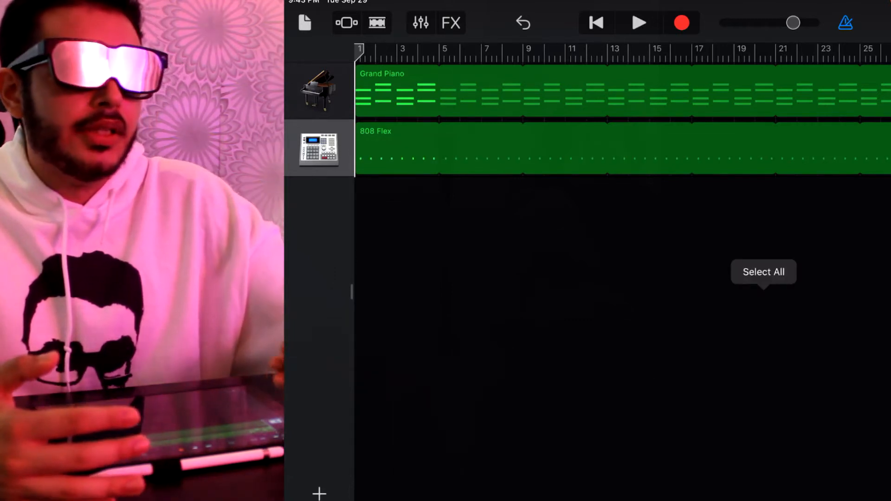
- Duplicate the 808 Flex track and select the new copy for recording
left_click(482, 229)
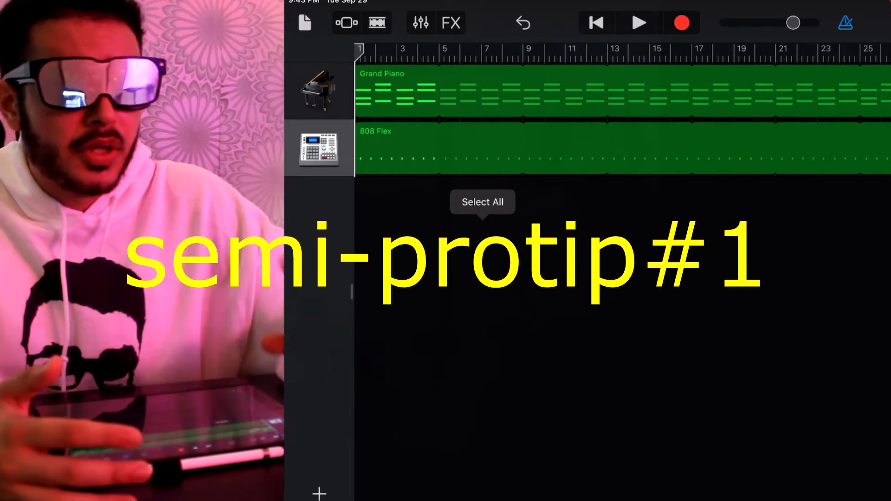
left_click(319, 149)
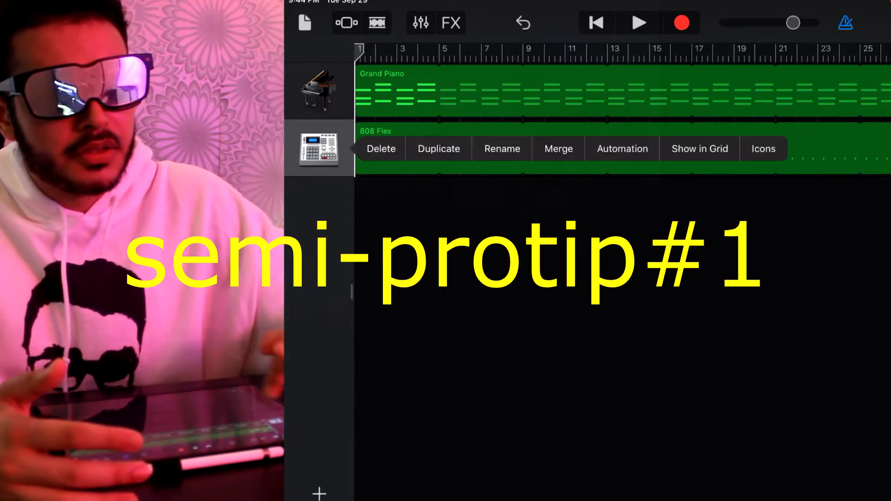
left_click(438, 149)
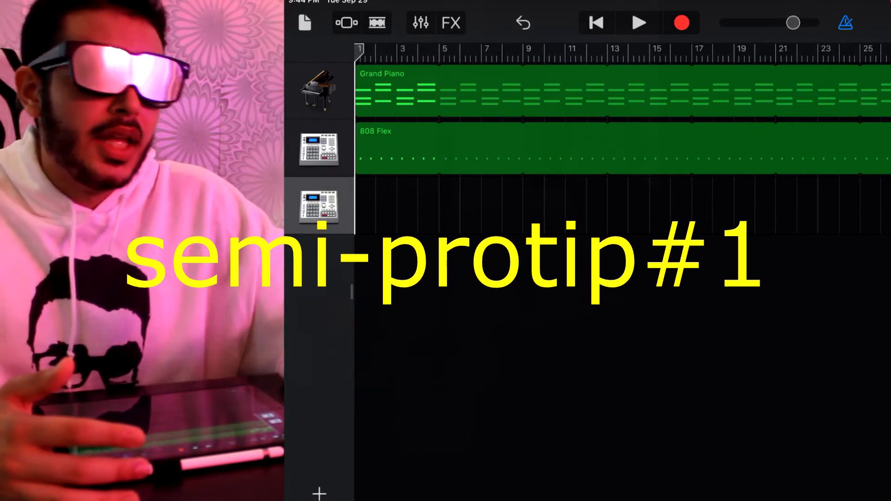
left_click(619, 148)
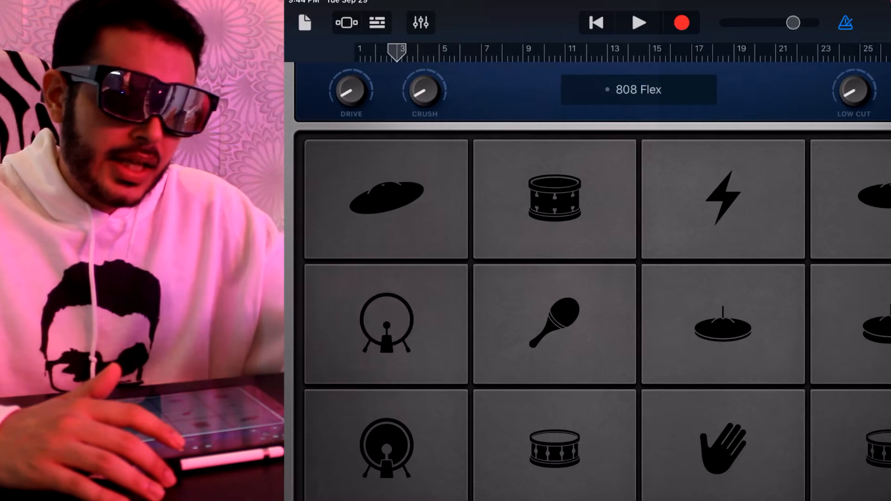
- Record a short kick drum pattern on the duplicate 808 Flex track and select its region
left_click(681, 22)
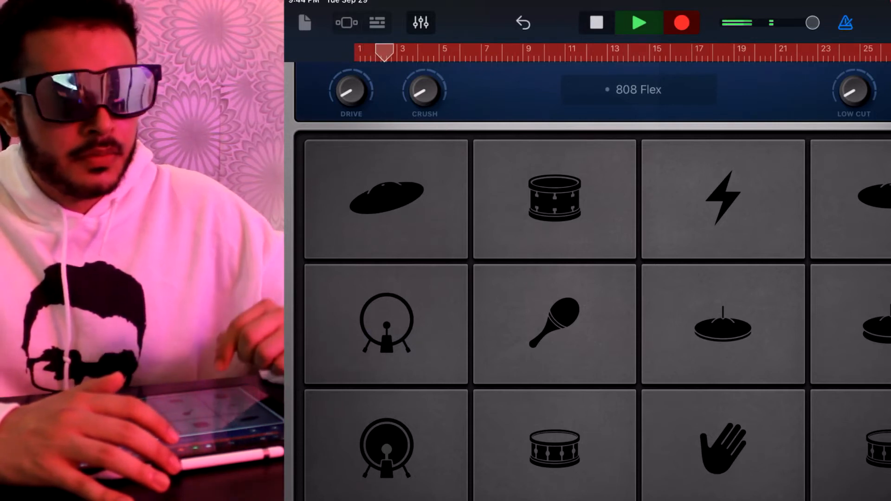
left_click(386, 445)
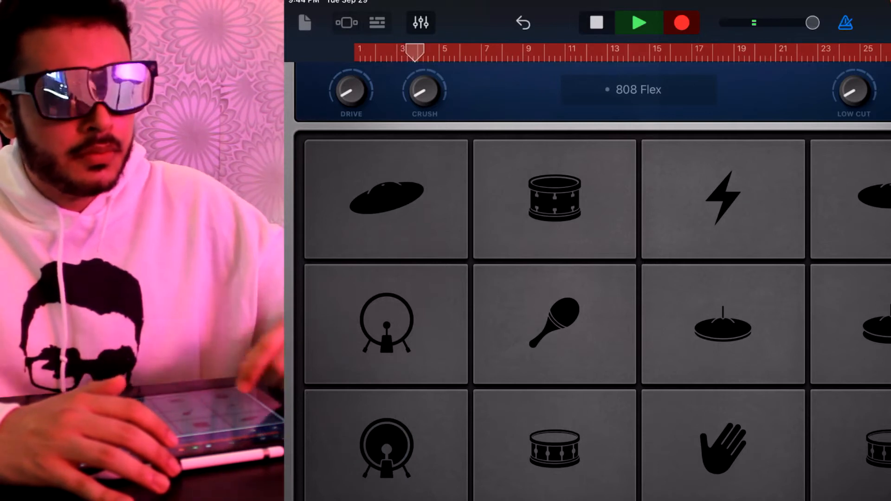
left_click(386, 323)
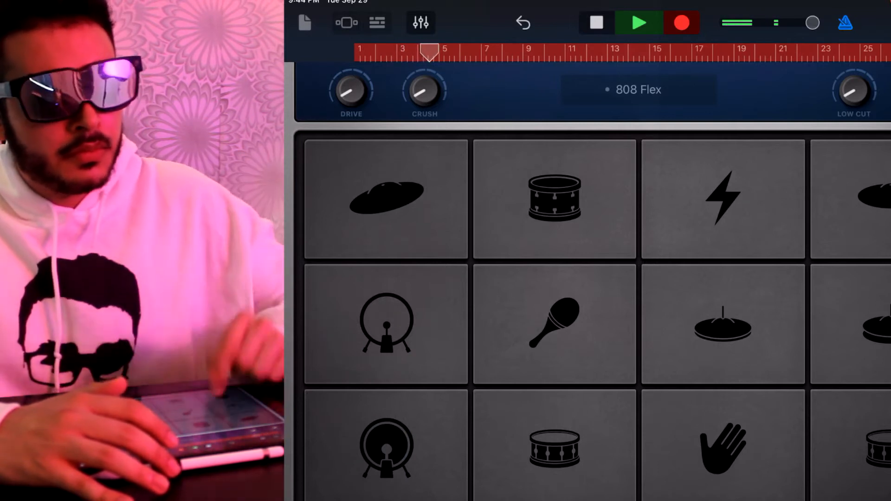
left_click(386, 446)
left_click(596, 23)
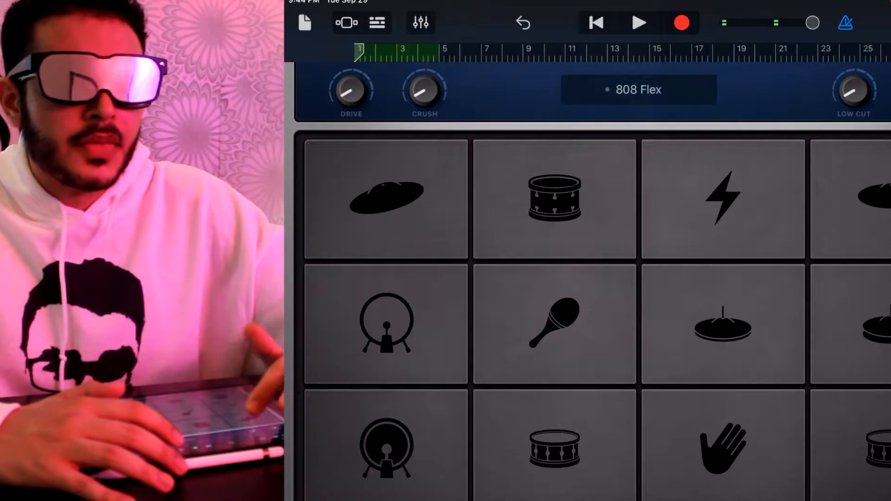
left_click(376, 22)
left_click(376, 205)
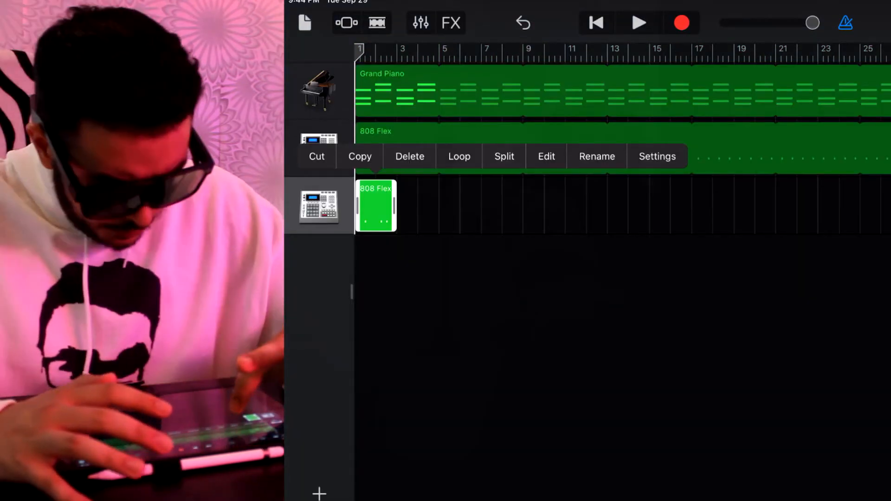
- Loop the kick region across the song and reopen the bottom track's drum pads
left_click(460, 156)
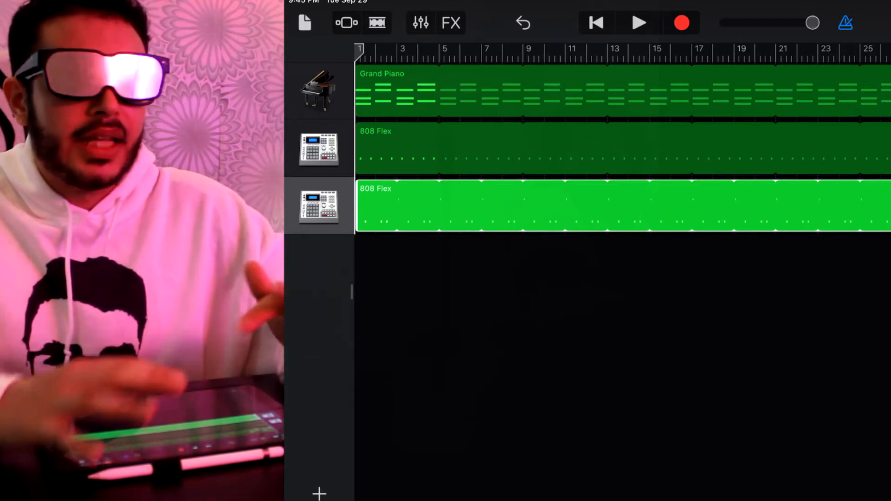
left_click(619, 313)
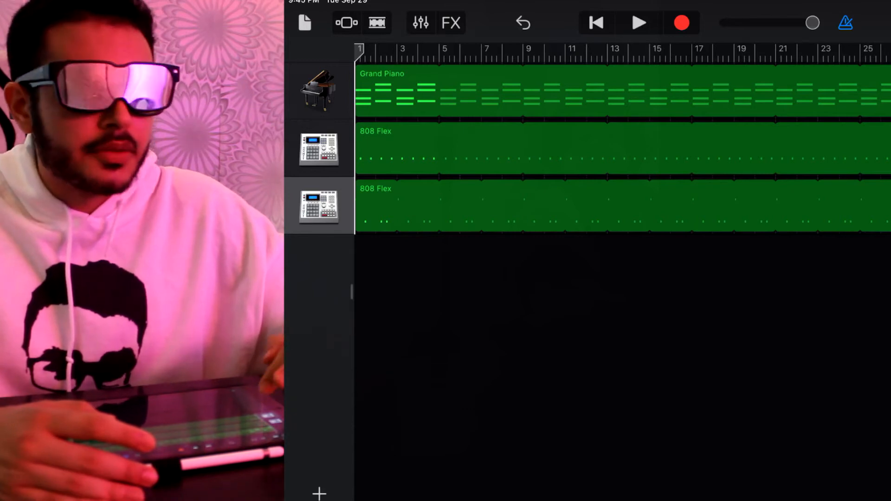
left_click(320, 205)
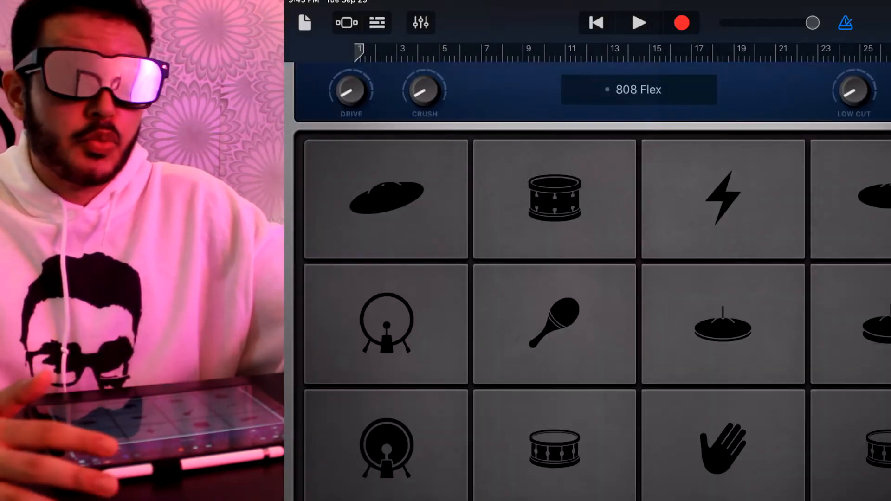
- Record a hi-hat pattern on the 808 Flex pads spanning roughly the first eight bars
left_click(681, 23)
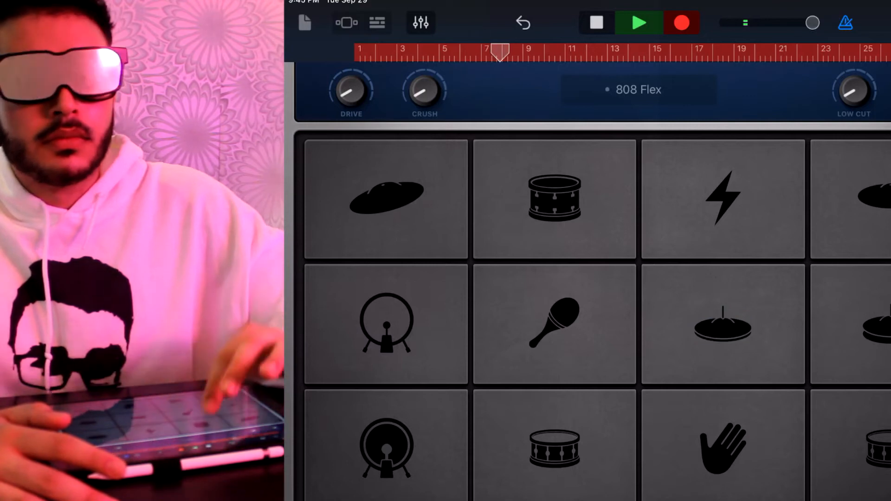
key("space")
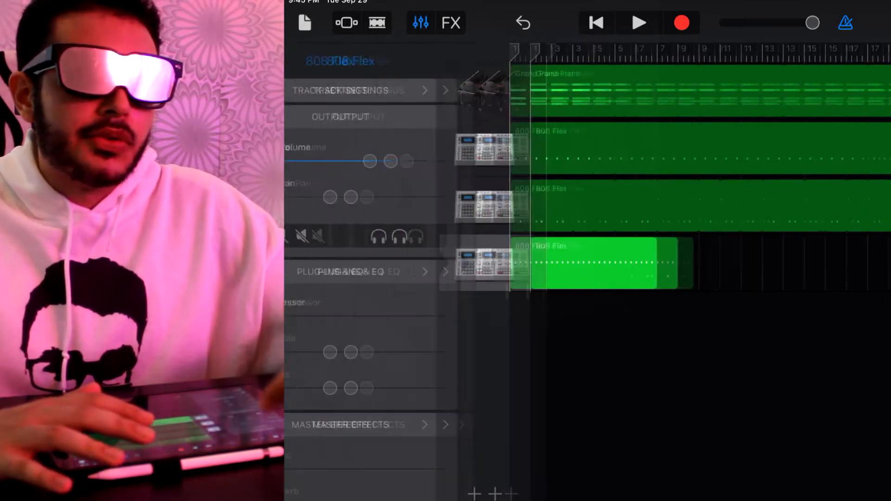
- In Track Settings, quantize the new hi-hat track to Straight with a finer note value
left_click(392, 90)
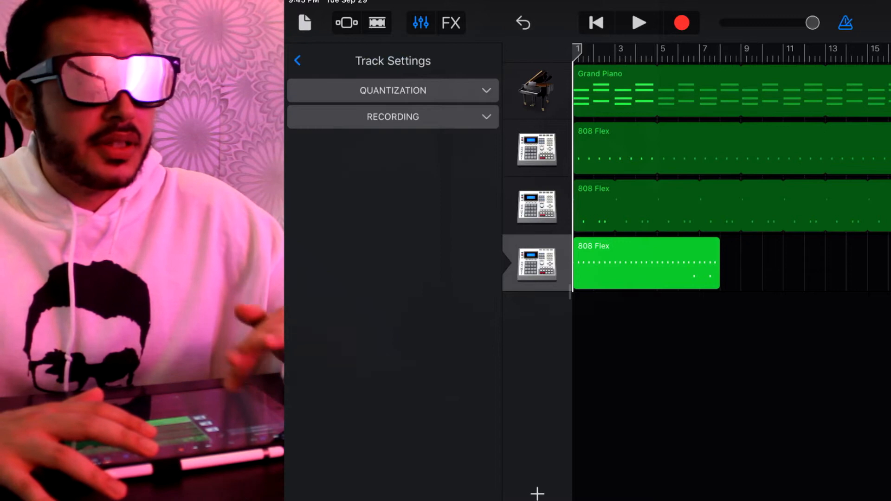
left_click(392, 115)
left_click(392, 90)
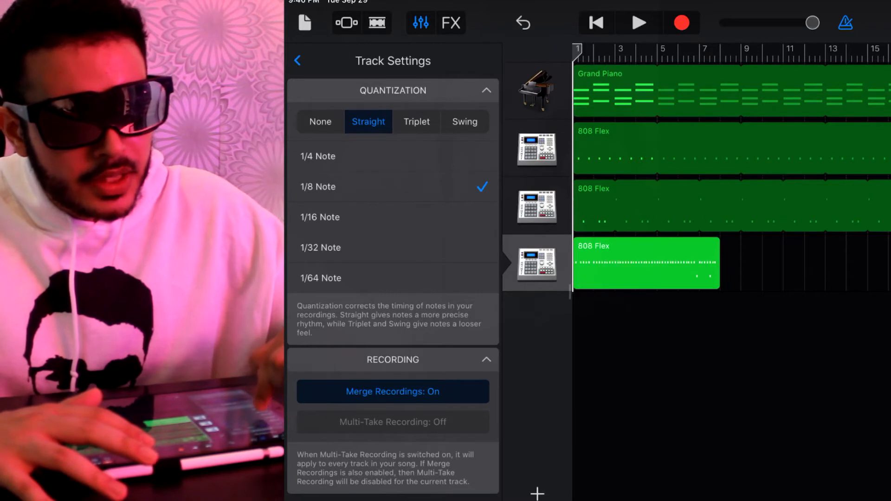
left_click(392, 217)
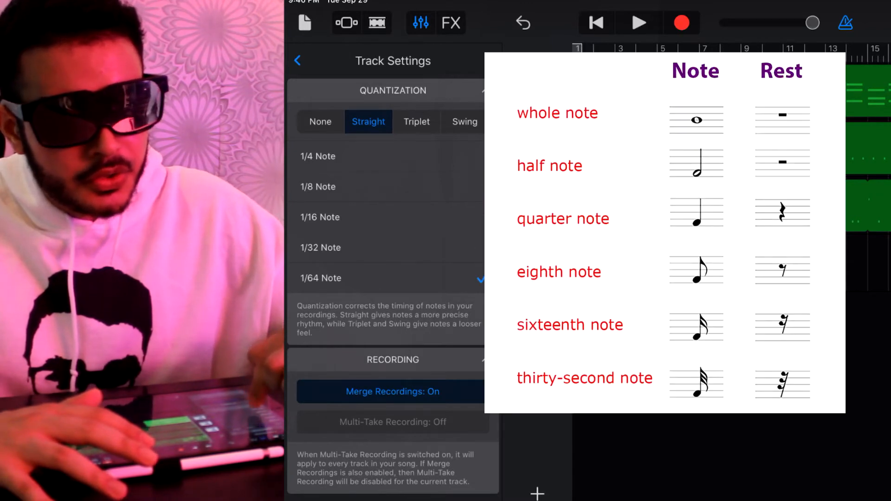
left_click(393, 360)
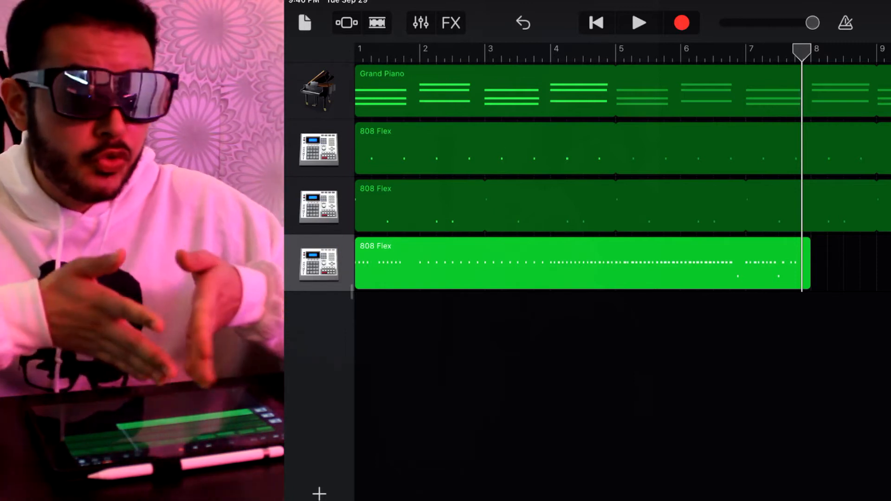
- Cut the bottom drum region near bar 4 and delete its trailing piece
left_click_drag(802, 50, 557, 51)
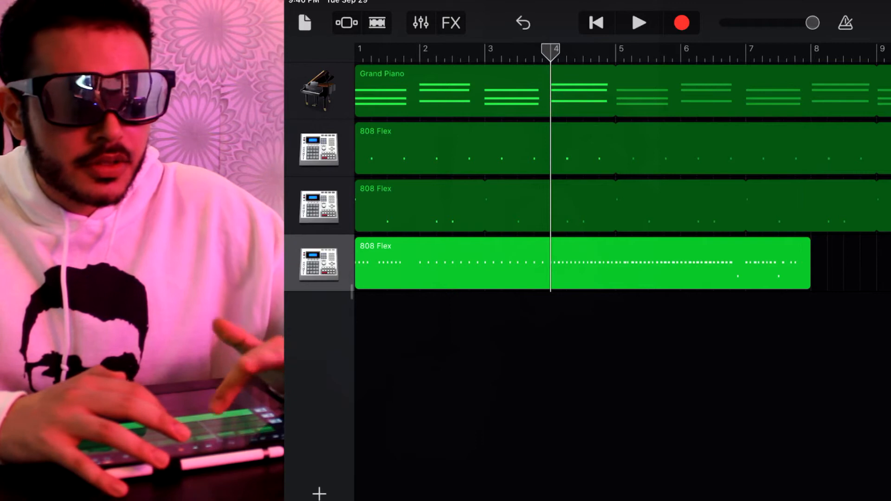
left_click(581, 263)
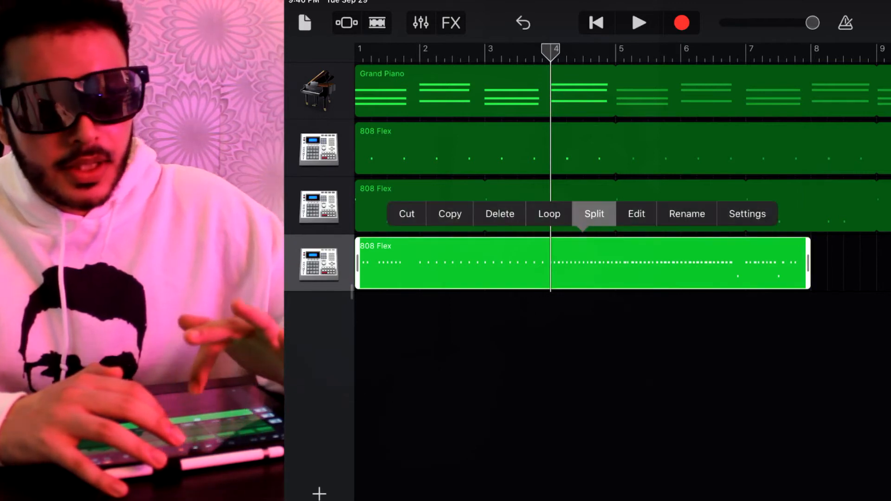
left_click(593, 214)
mouse_move(550, 245)
left_mouse_down()
mouse_move(631, 246)
mouse_move(679, 287)
left_mouse_up()
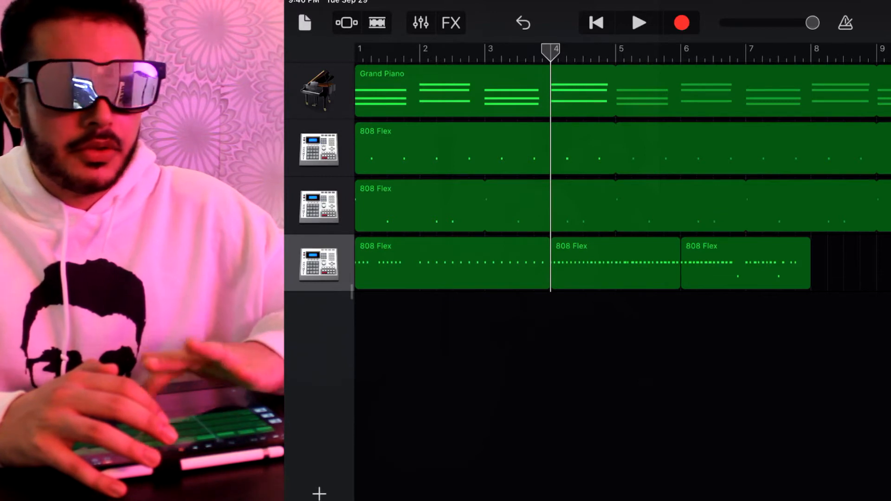
left_click(745, 263)
left_click(663, 213)
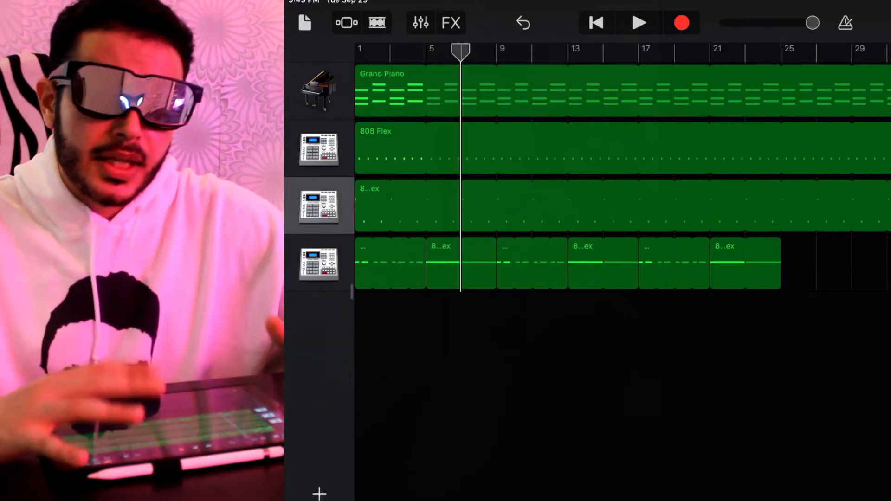
- Inspect the third track's region and set the playhead precisely at bar 5
left_click(619, 205)
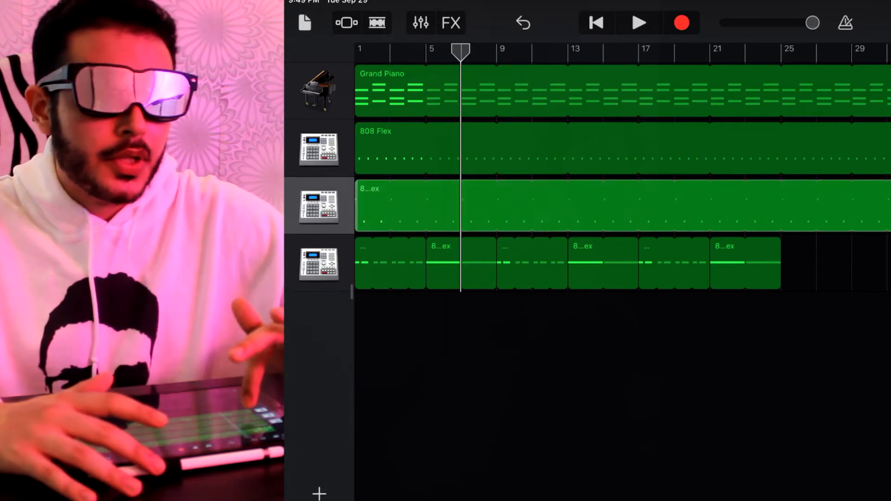
left_click(672, 206)
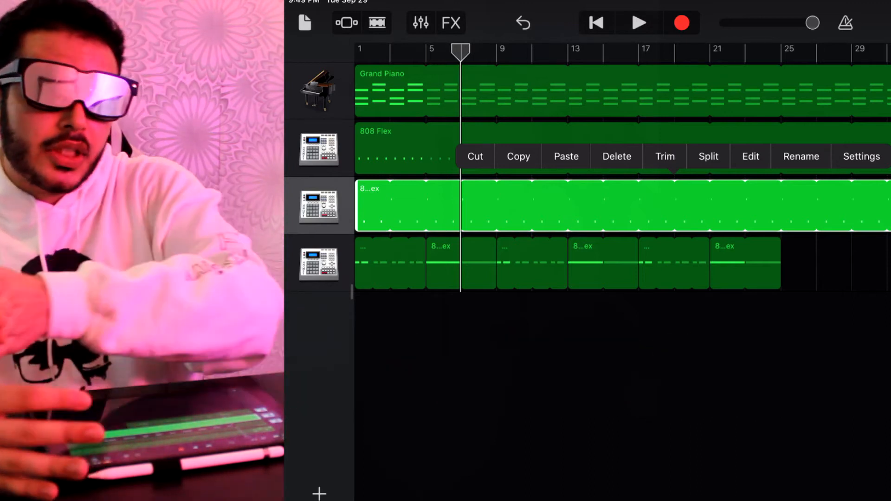
left_click(750, 156)
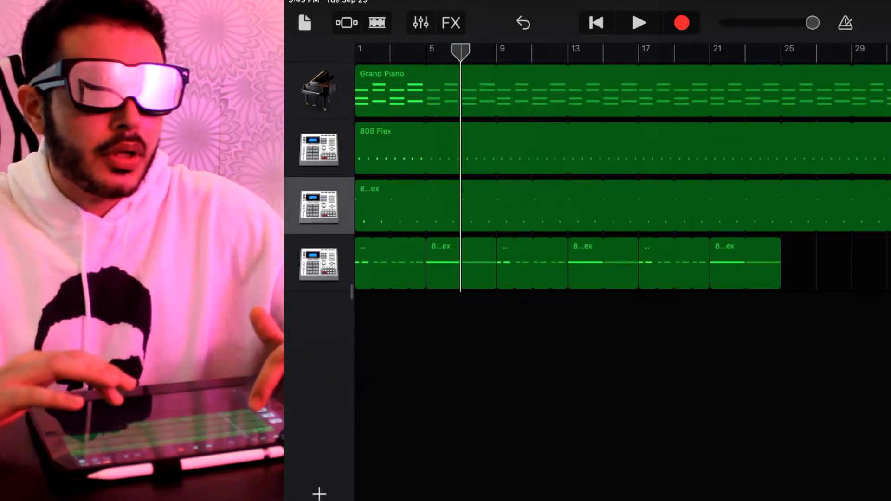
left_click_drag(460, 50, 427, 50)
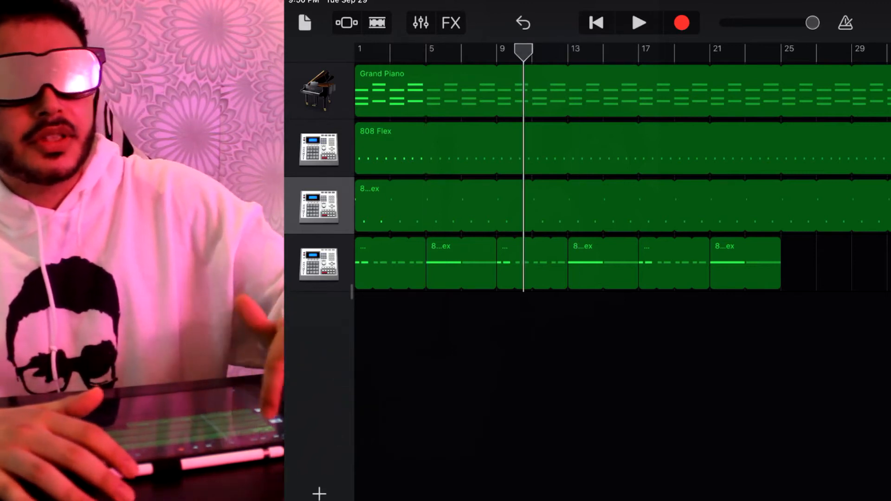
left_click_drag(398, 51, 825, 50)
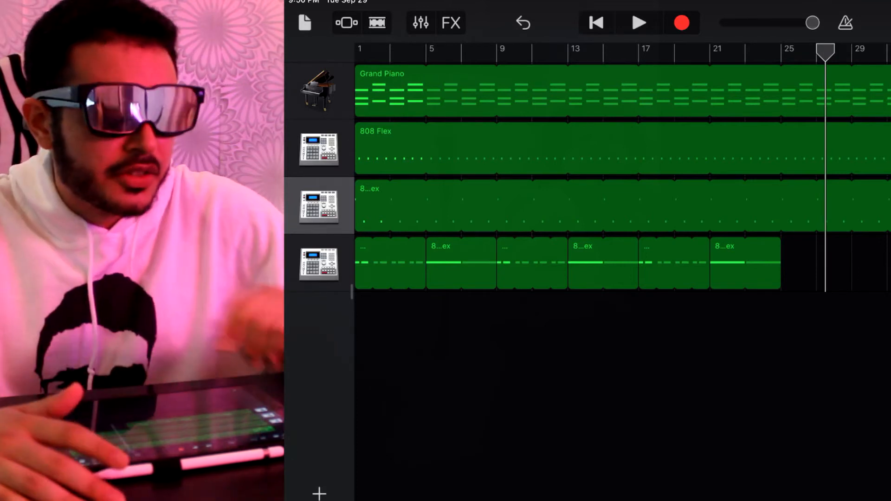
left_click(426, 51)
- Split the third track's long kick region at bar 5 into two regions
left_click(557, 205)
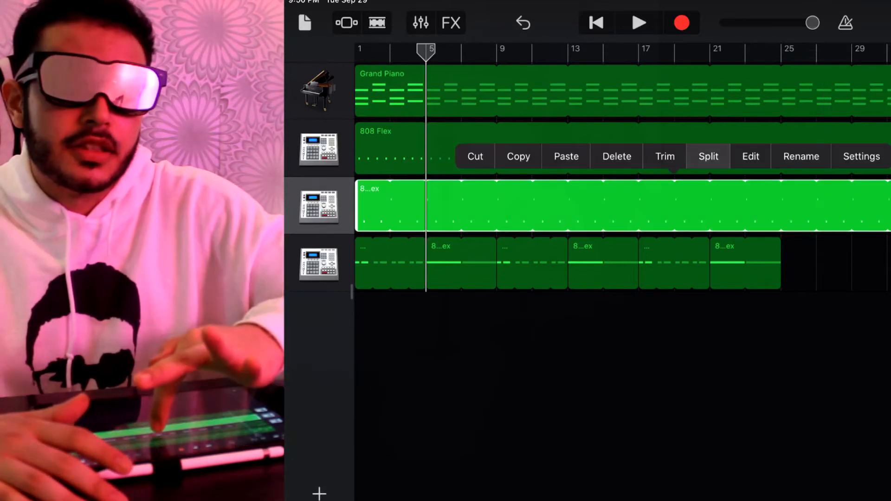
left_click(708, 155)
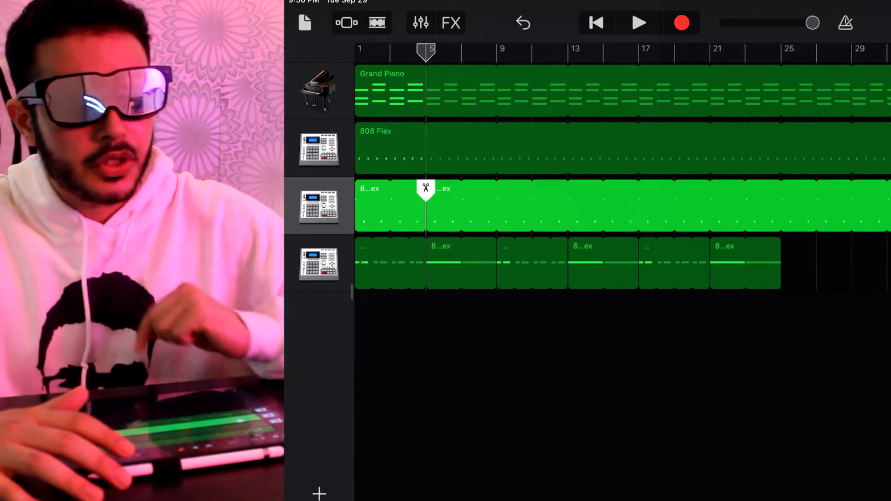
left_click_drag(426, 218, 425, 234)
left_click(390, 205)
left_click(626, 205)
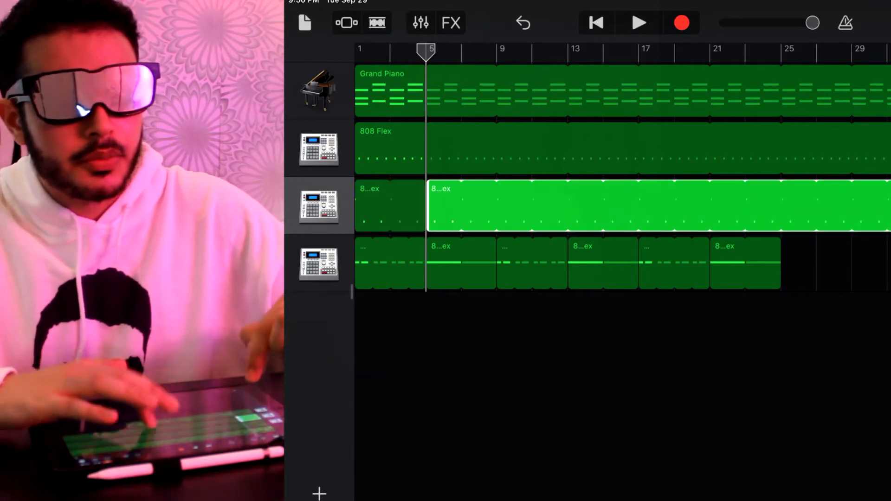
left_click(390, 206)
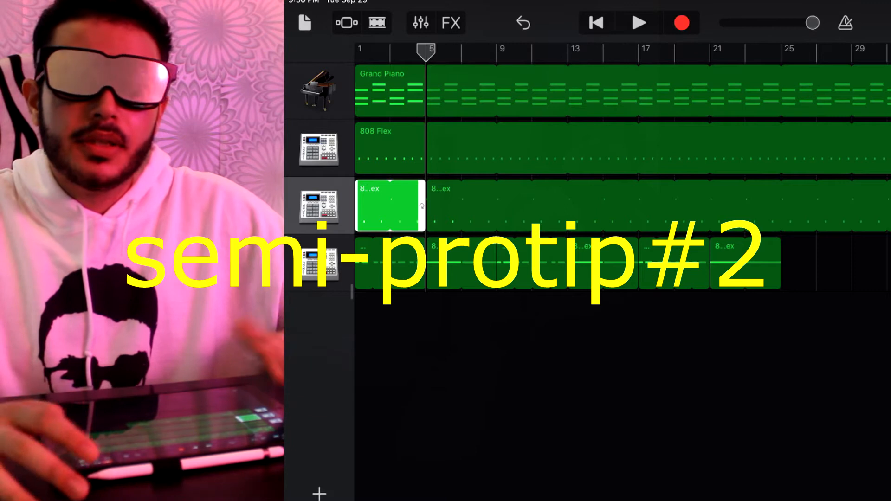
- Box-select the Grand Piano and top 808 Flex regions and split them at bar 5
left_click_drag(564, 352, 474, 104)
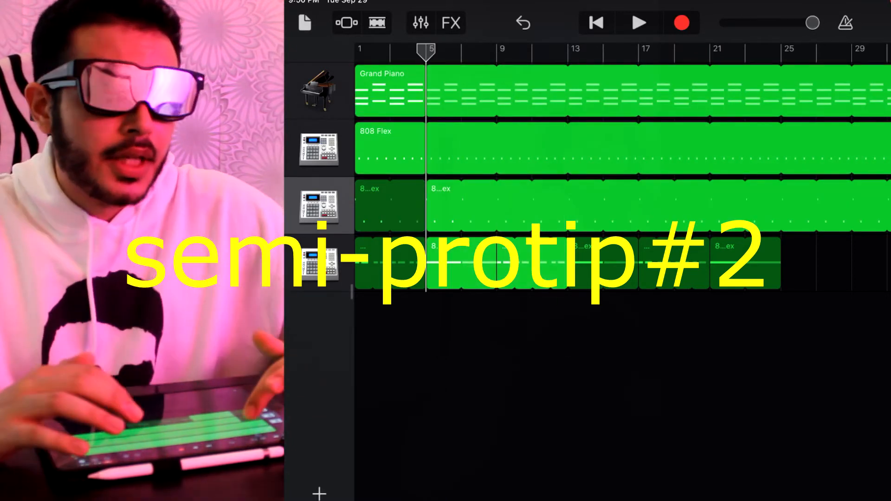
left_click(487, 91)
left_click(682, 43)
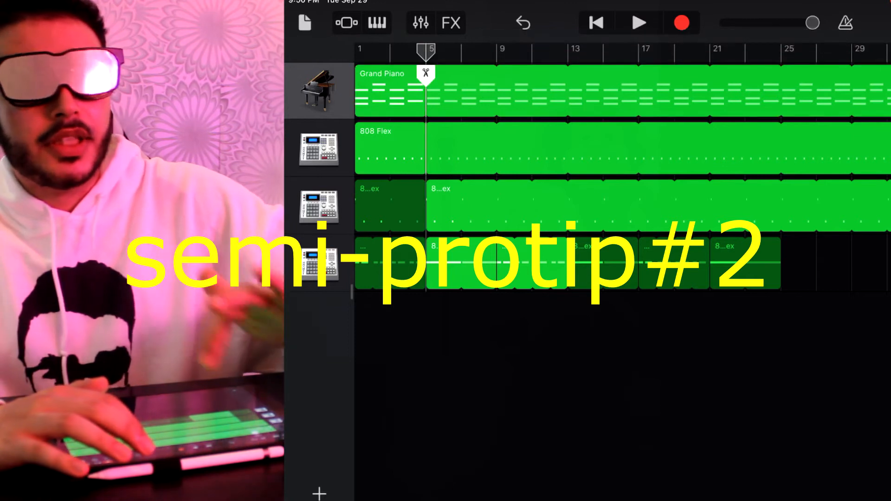
left_click(592, 383)
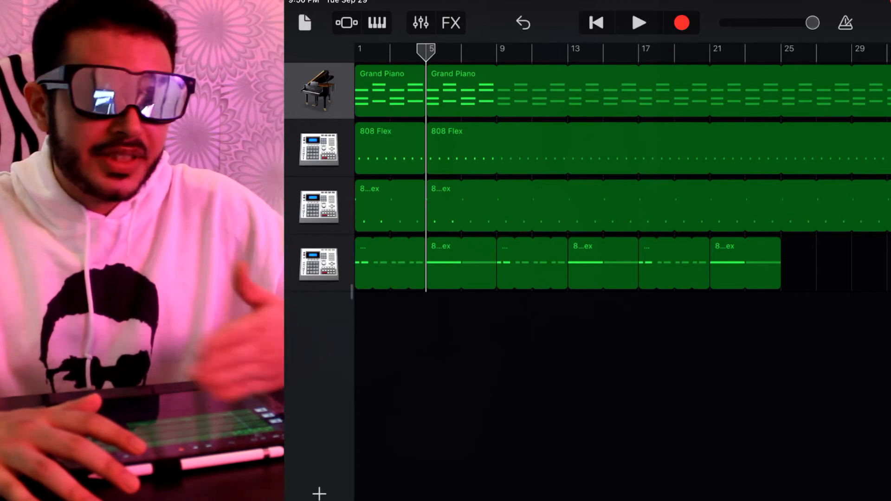
left_click(389, 206)
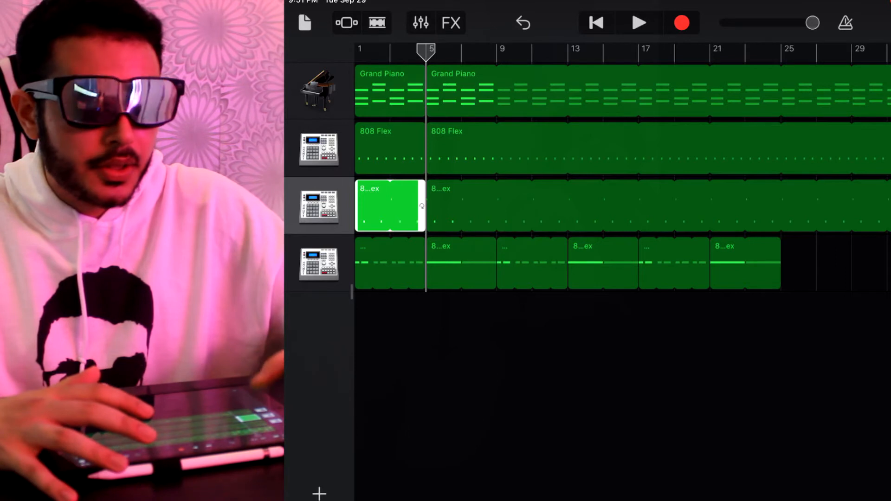
left_click(389, 205)
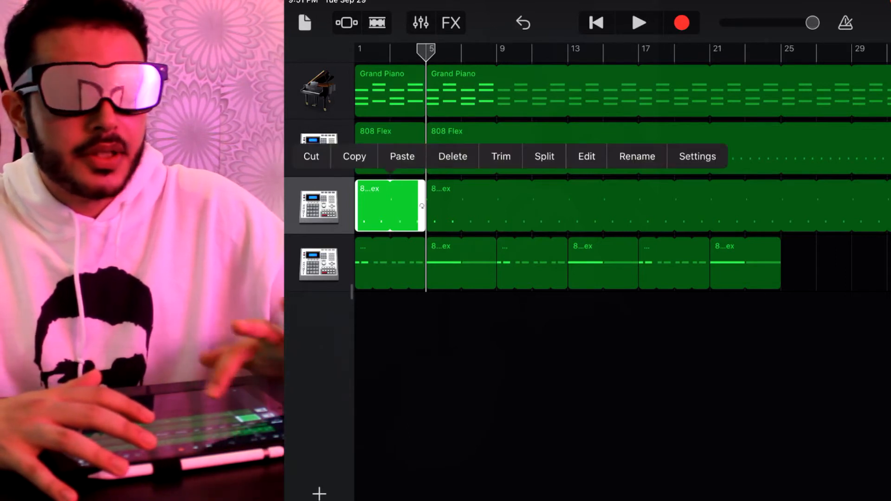
- Edit the opening kick region's notes, then shorten it to about two bars
left_click(586, 155)
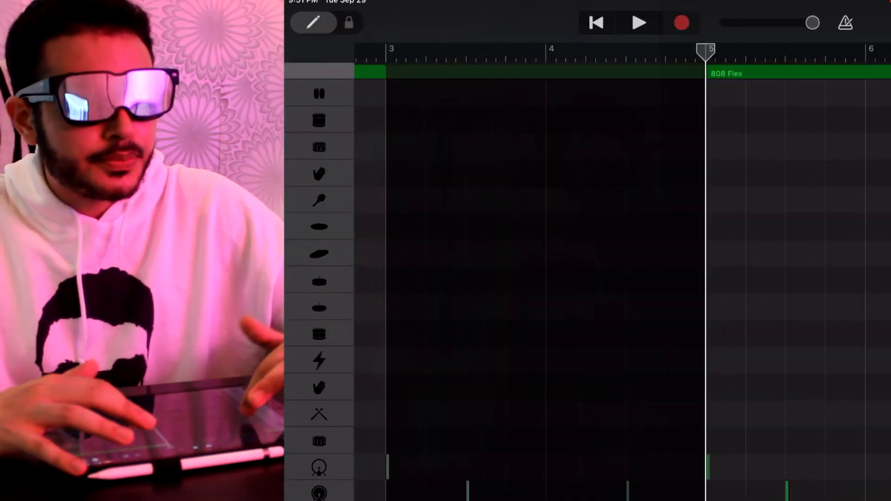
scroll(537, 279, "left", 5)
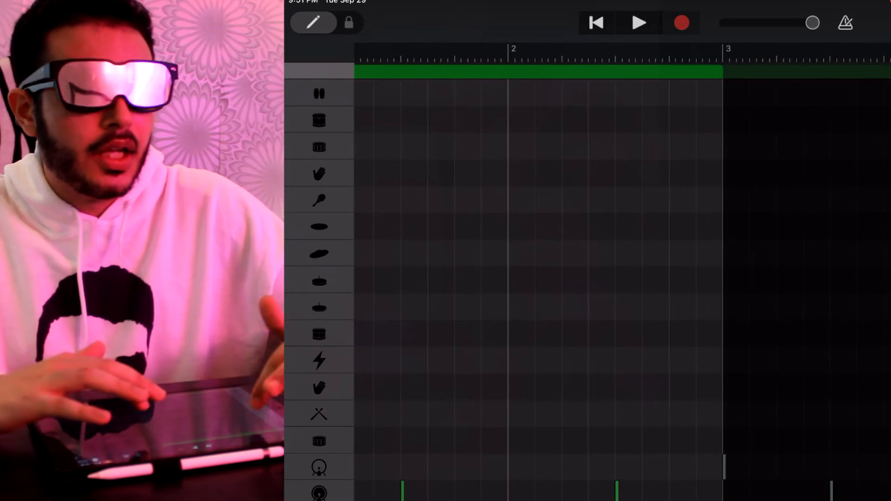
scroll(536, 278, "left", 2)
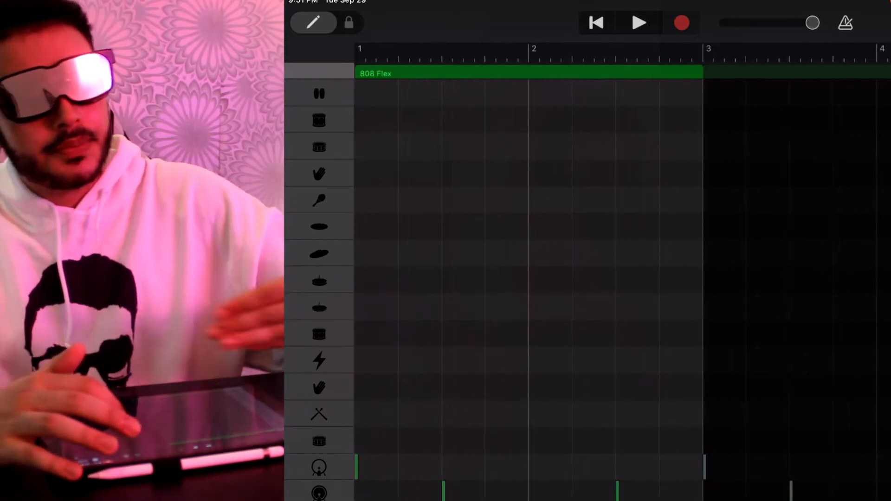
left_click(349, 23)
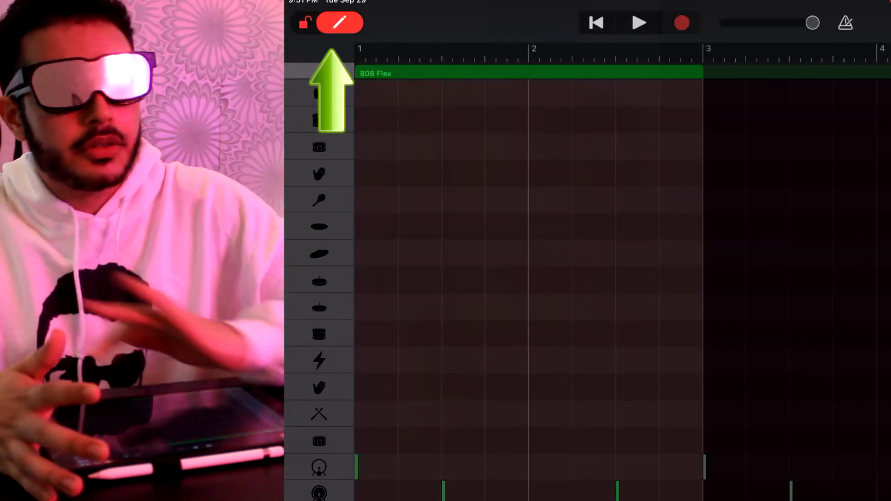
left_click(312, 22)
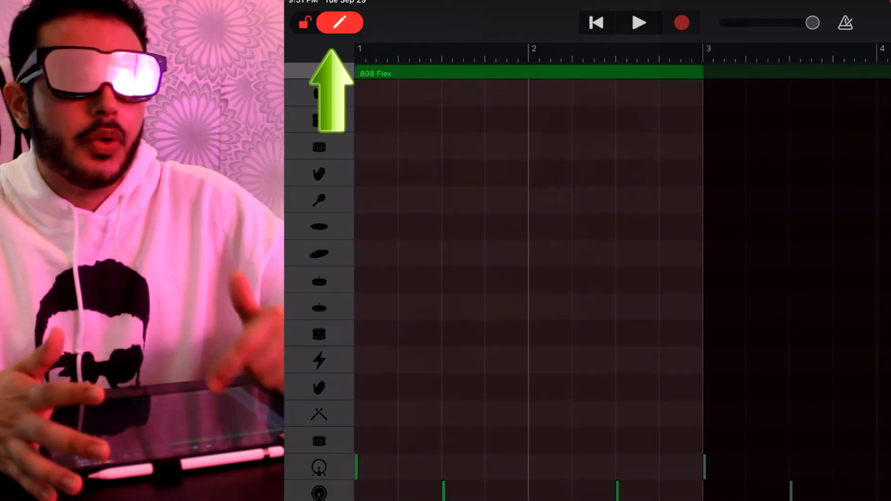
scroll(535, 279, "up", 2)
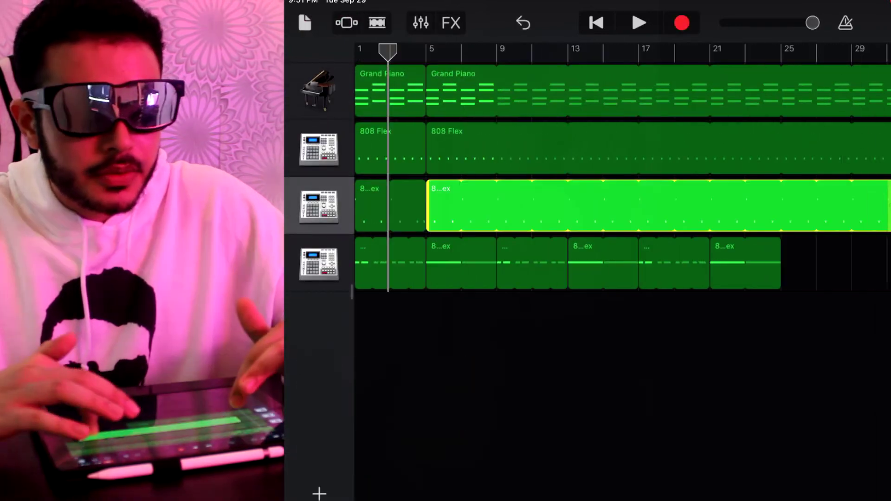
left_click_drag(884, 206, 505, 206)
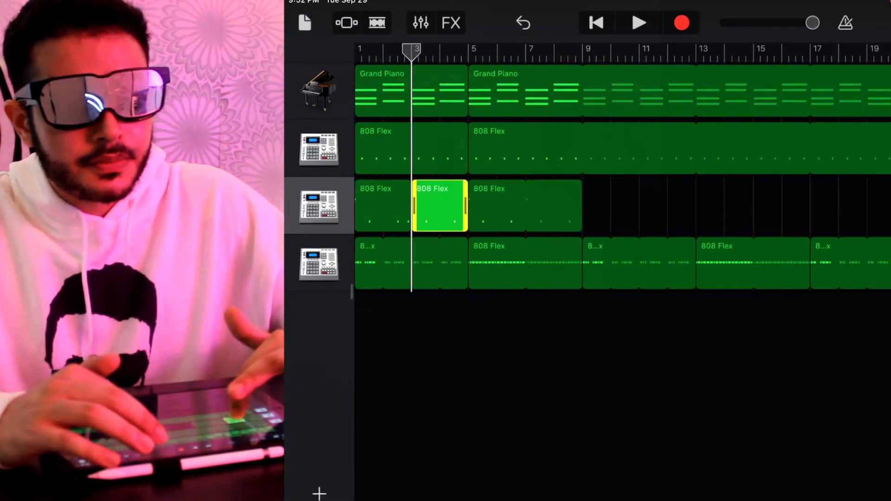
- Shift the kick region right and move the last drum track's regions down a row
mouse_move(431, 206)
left_mouse_down()
mouse_move(623, 205)
mouse_move(496, 205)
left_mouse_up()
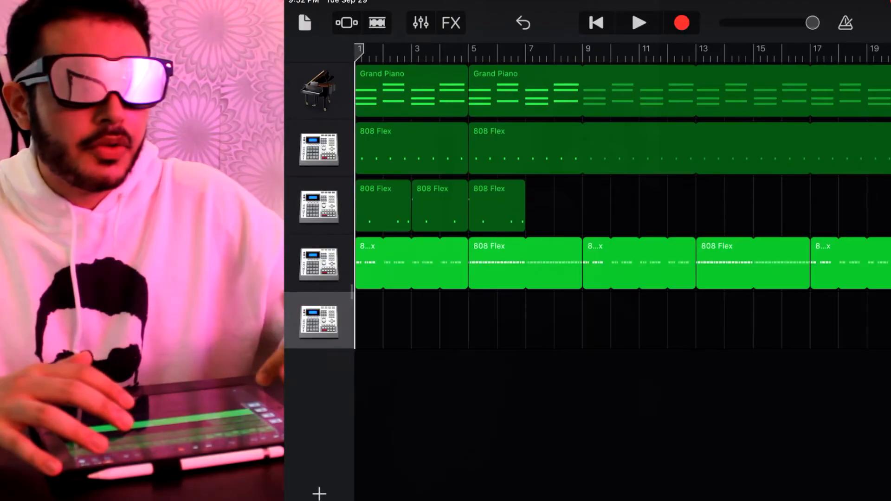
left_click_drag(320, 319, 319, 263)
left_click(626, 404)
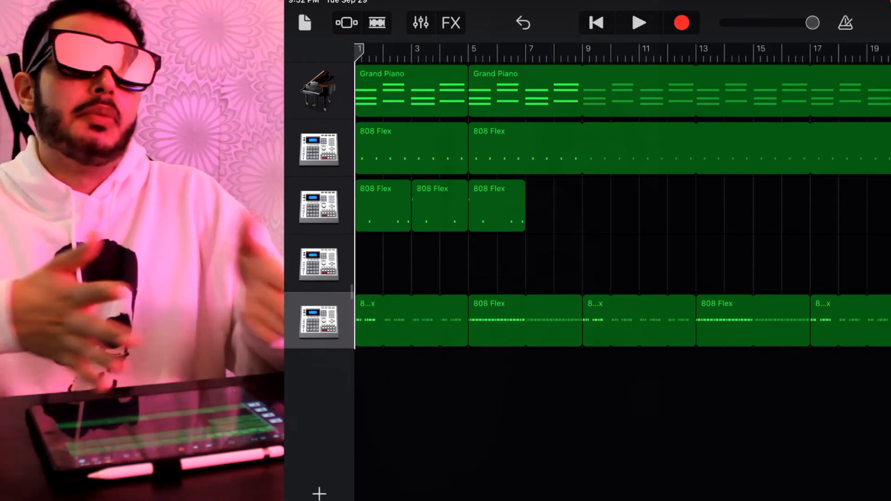
- Join the two short 808 Flex kick regions into one and play the beat back
left_click(382, 206)
left_click(439, 205, "shift")
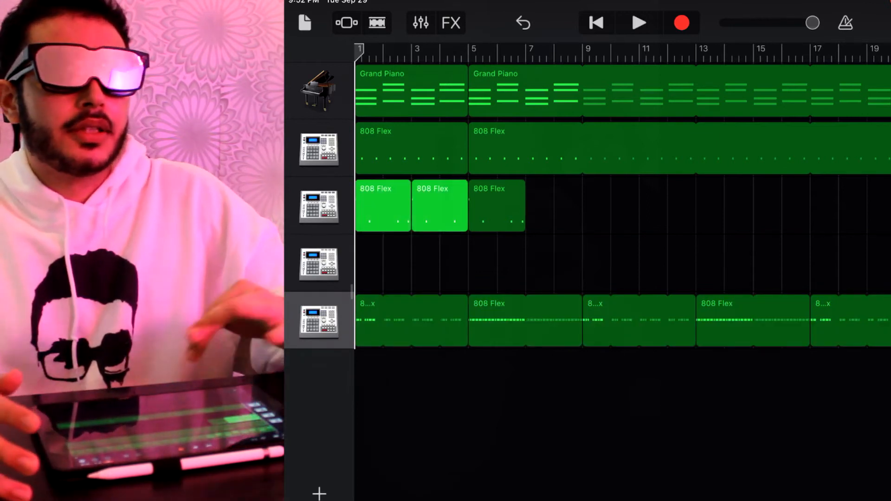
left_click(439, 205)
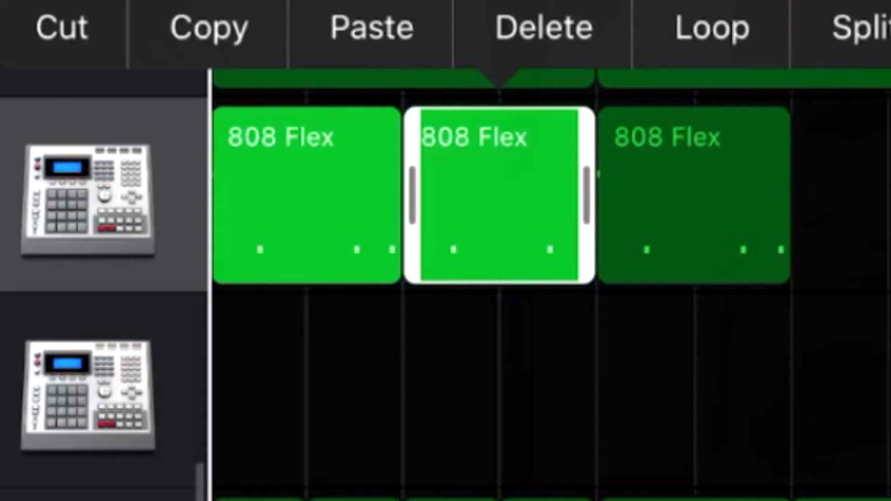
left_click(590, 156)
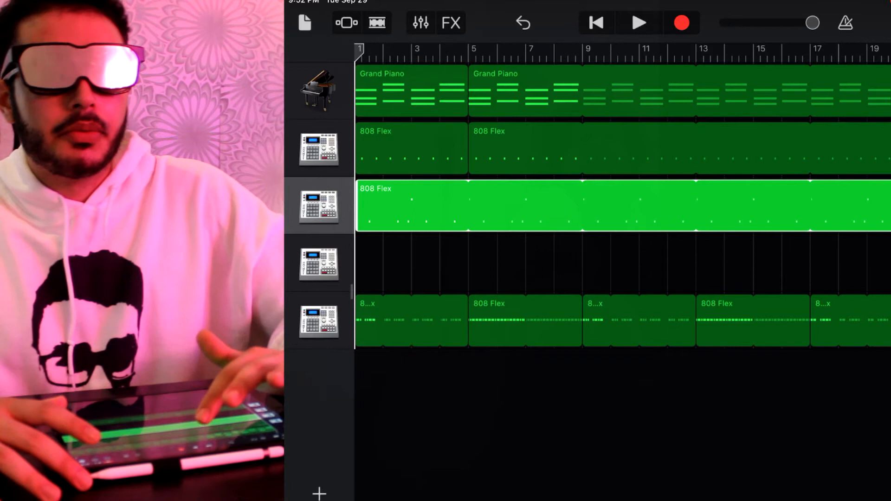
key("space")
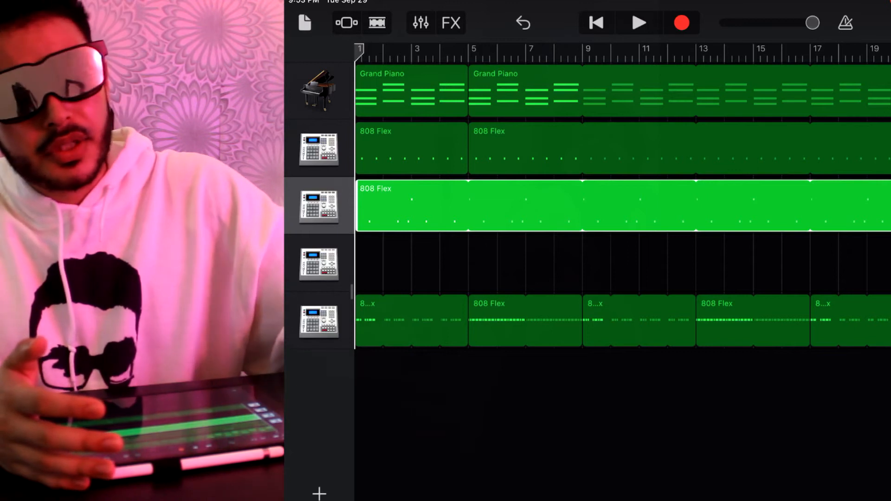
left_click(620, 404)
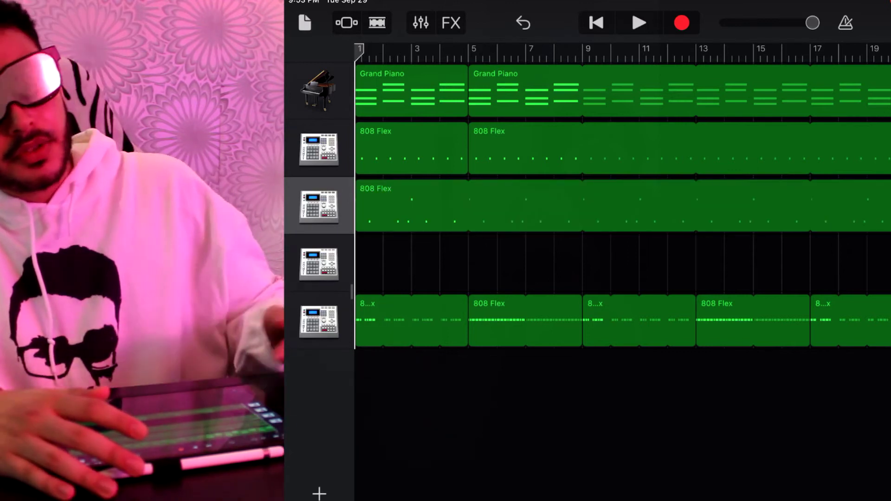
- Add a Keyboard instrument with the Synth Bass sound Hip Hop Sub Bass and arm recording
left_click(319, 264)
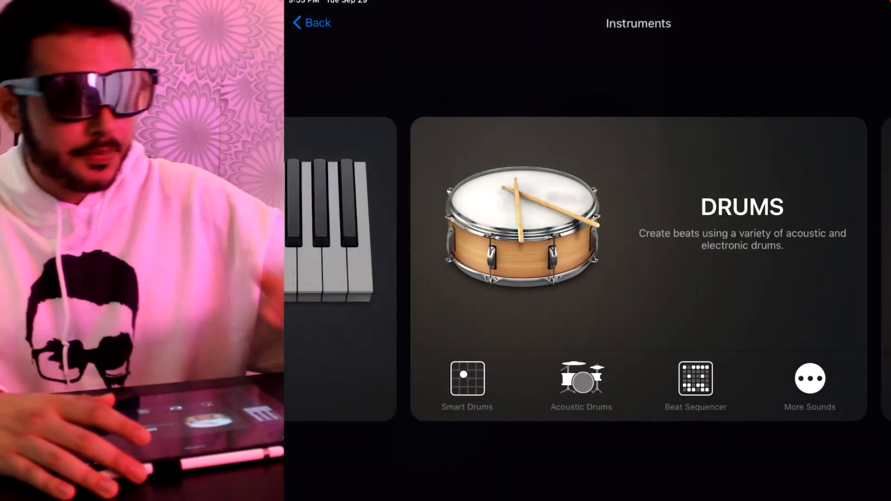
left_click_drag(487, 264, 765, 264)
left_click(810, 386)
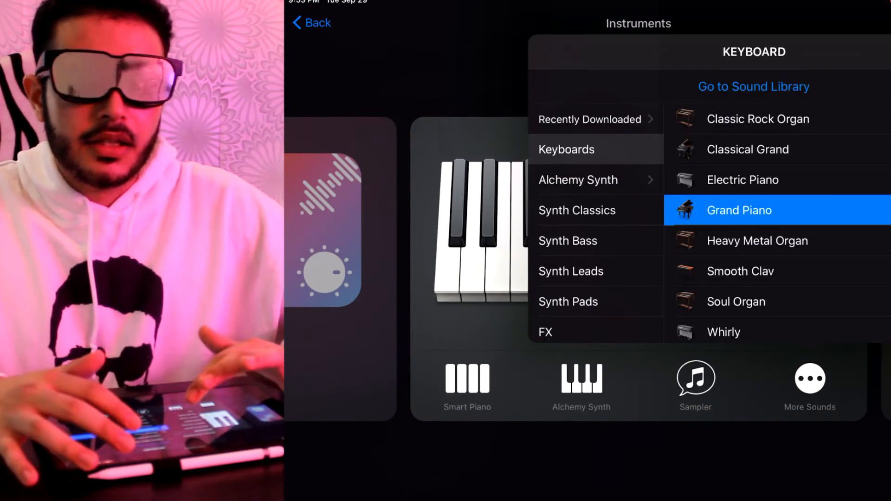
left_click(568, 240)
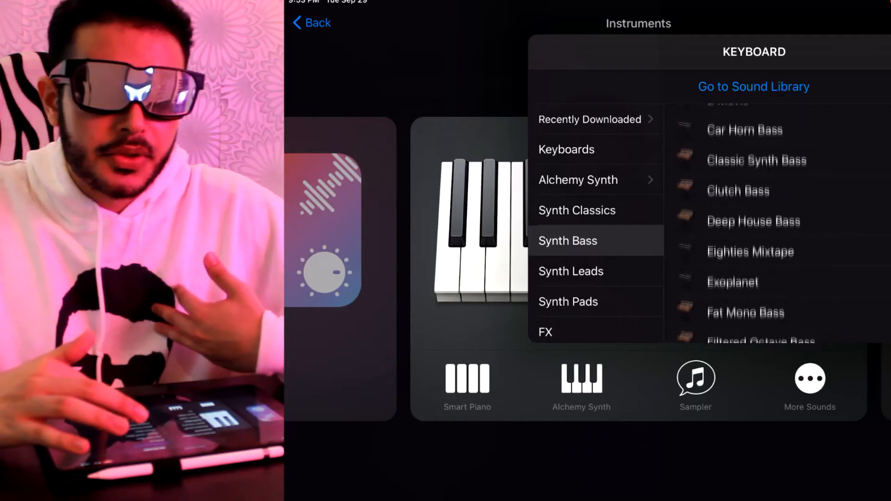
scroll(766, 223, "down", 3)
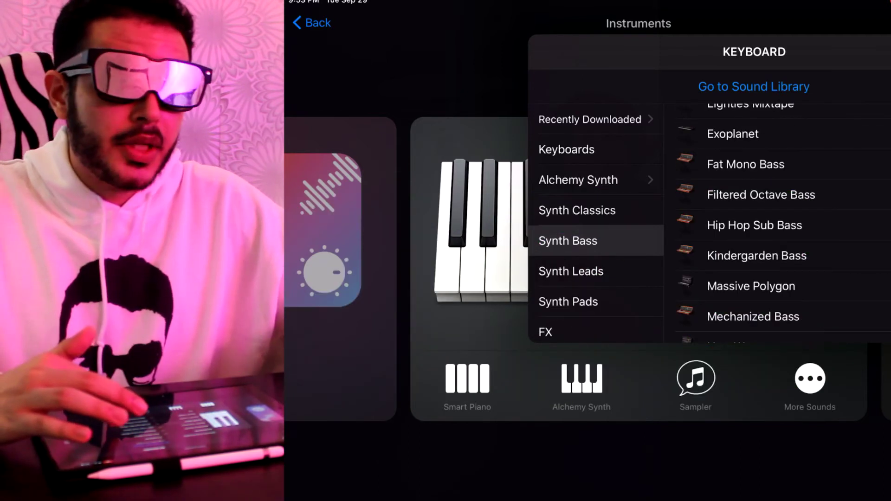
left_click(755, 224)
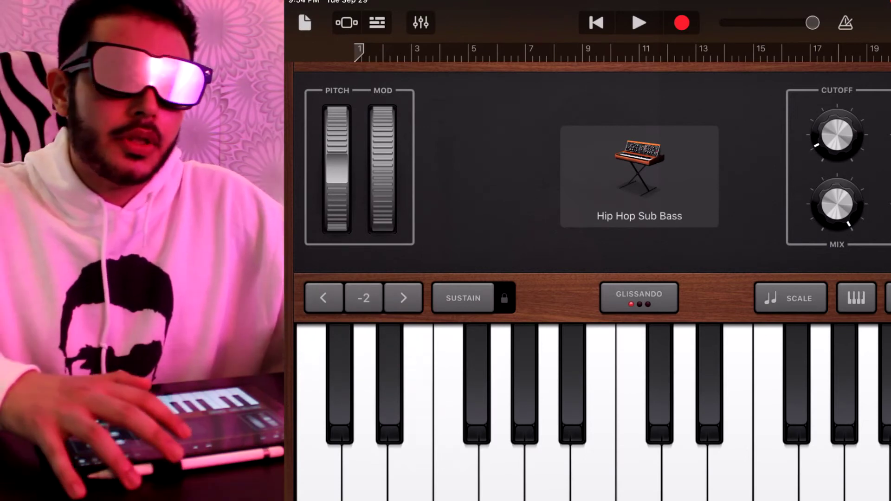
left_click(681, 23)
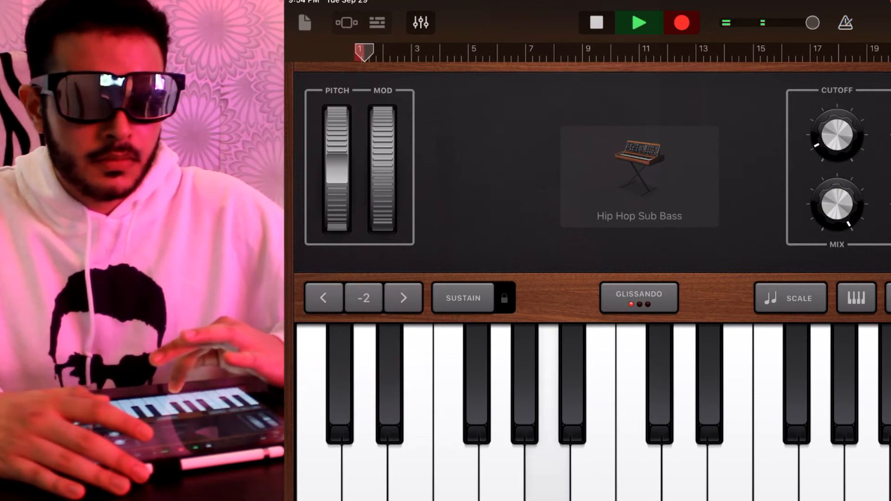
- Play a four-bar Hip Hop Sub Bass line on the keyboard and stop recording
left_click(547, 418)
left_click(684, 418)
left_click(364, 417)
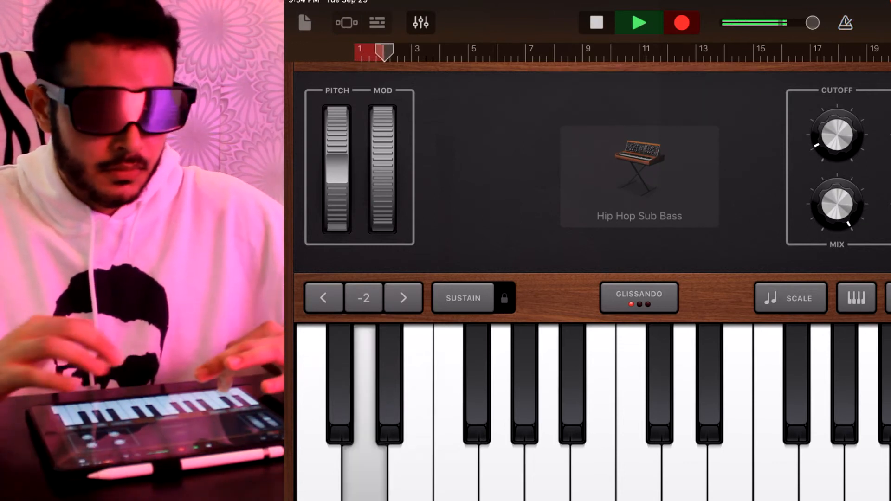
left_click(364, 417)
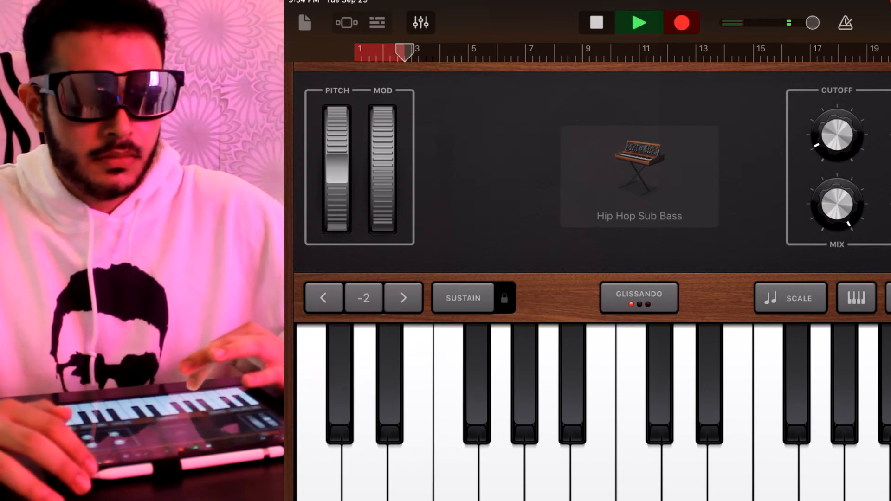
left_click(501, 418)
left_click(547, 418)
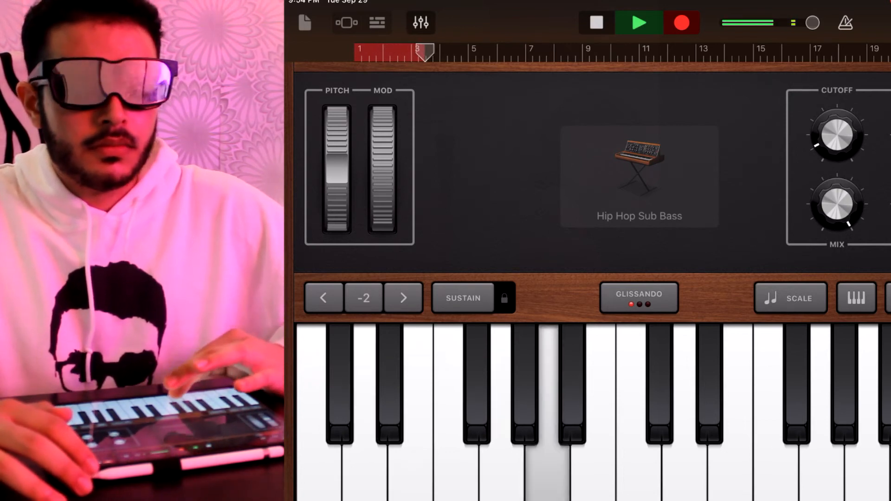
left_click(684, 418)
left_click(365, 417)
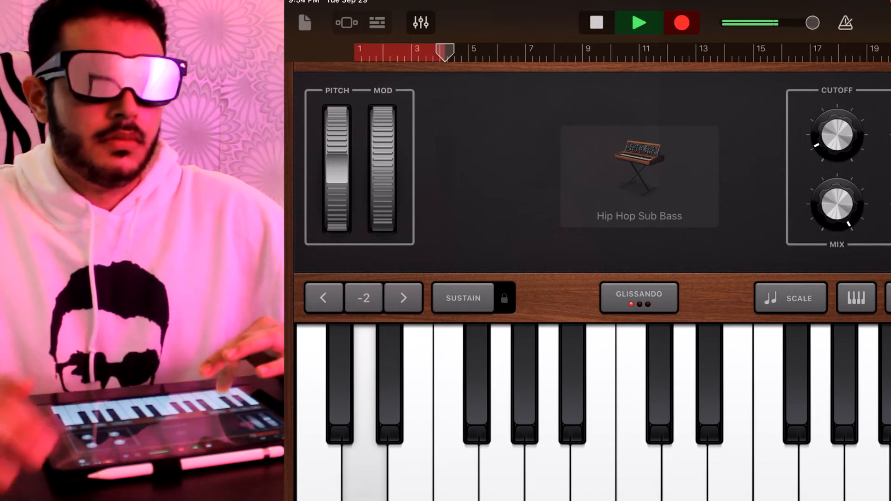
left_click(364, 418)
left_click(501, 417)
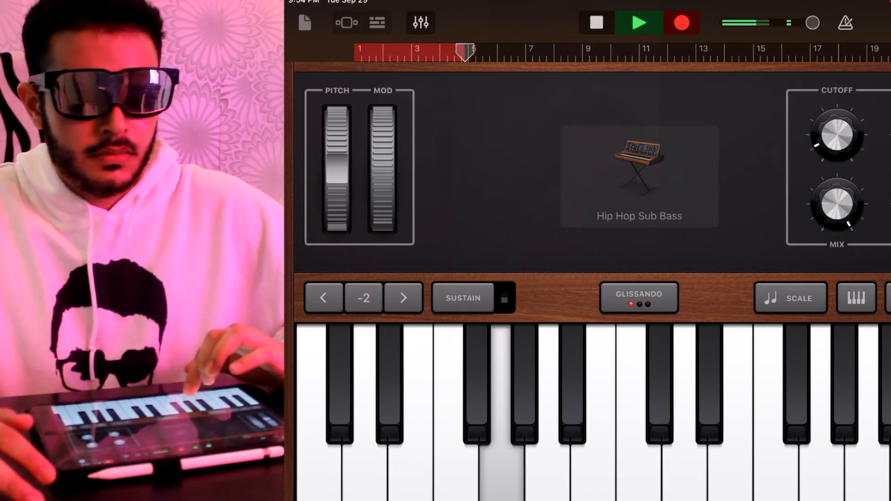
left_click(548, 418)
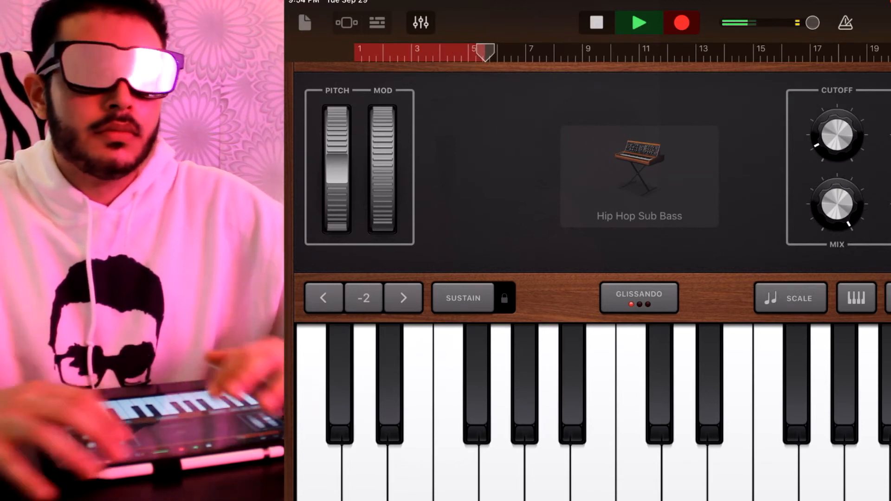
left_click(595, 22)
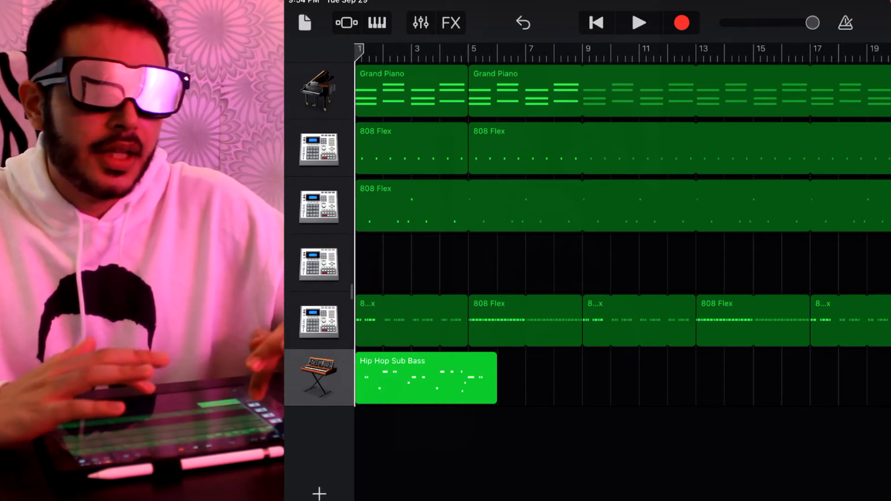
left_click(319, 206)
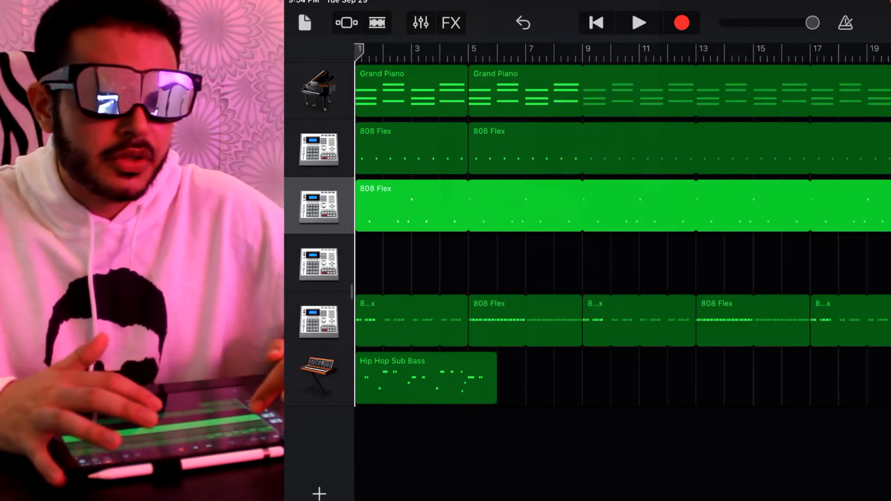
double_click(487, 206)
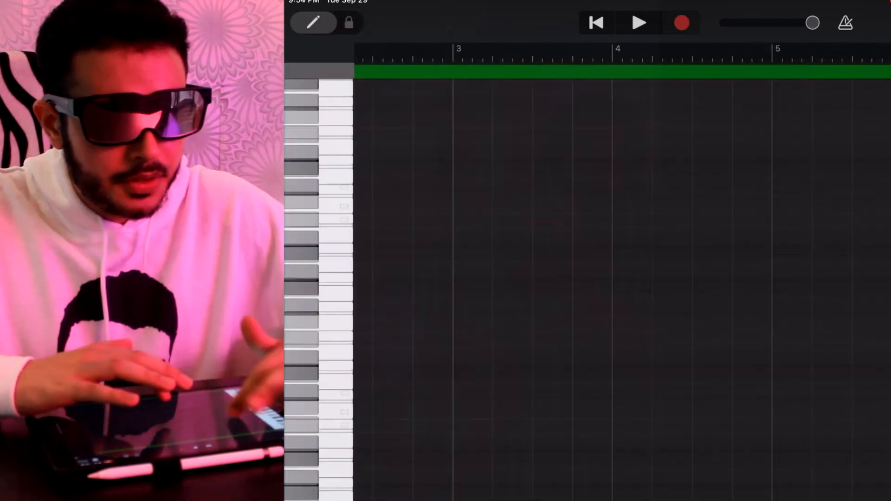
left_click(312, 23)
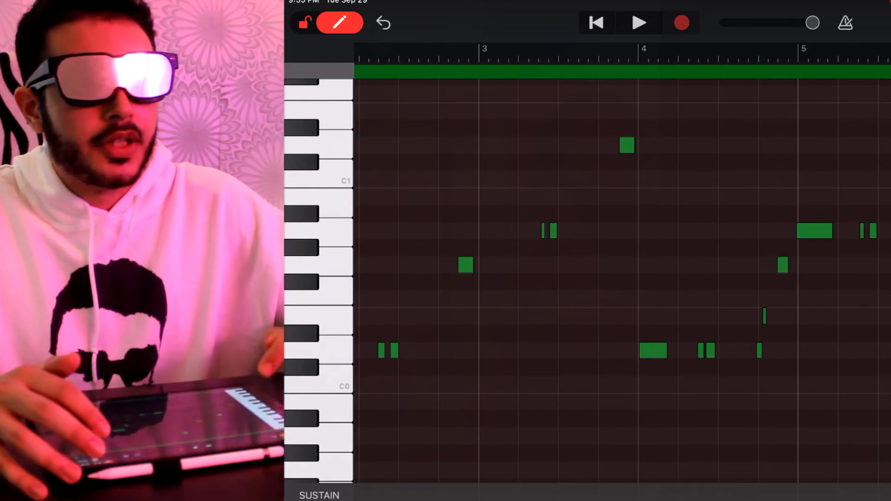
left_click(484, 64)
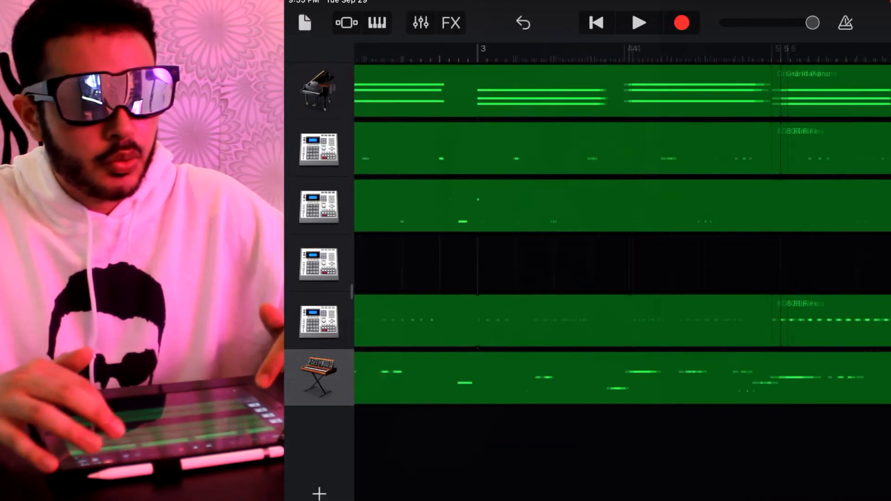
- Set the bass track to Straight 1/16 Note quantization and play the song back
left_click(420, 23)
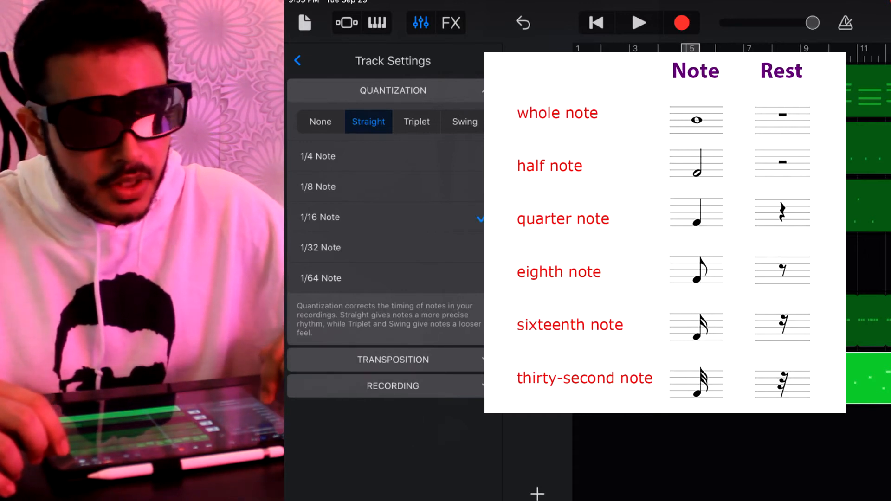
key("space")
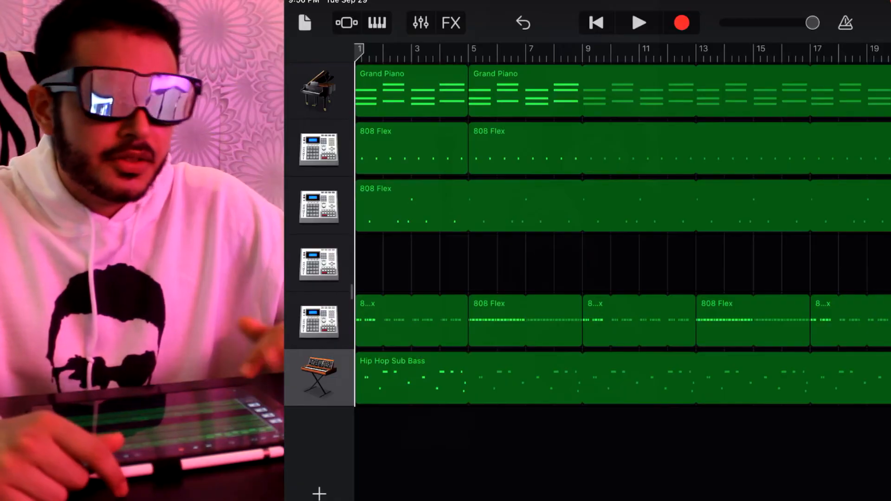
- Place the playhead at bar 5 and select the Hip Hop Sub Bass region for rearranging
left_click(473, 50)
left_click(627, 379)
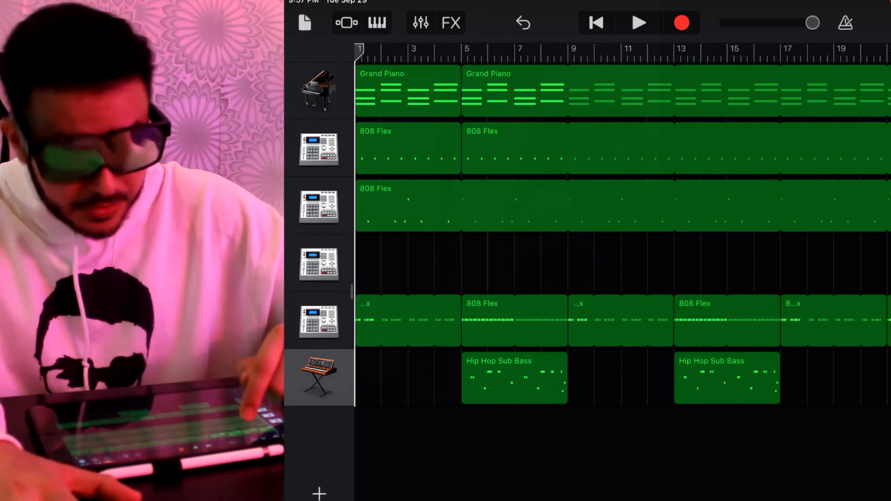
- Show the live FX controls and audition the gating, Scratch and Wobble effects and the pad effect choices
left_click(451, 23)
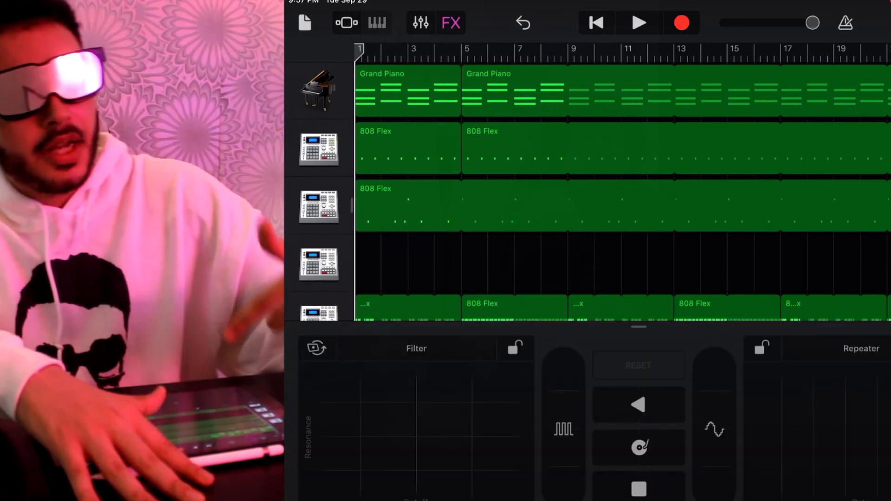
left_click(416, 348)
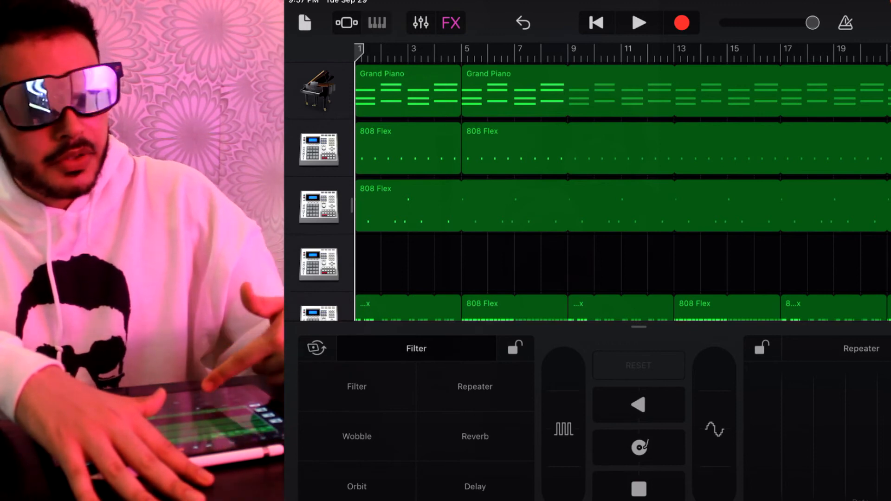
left_click(356, 386)
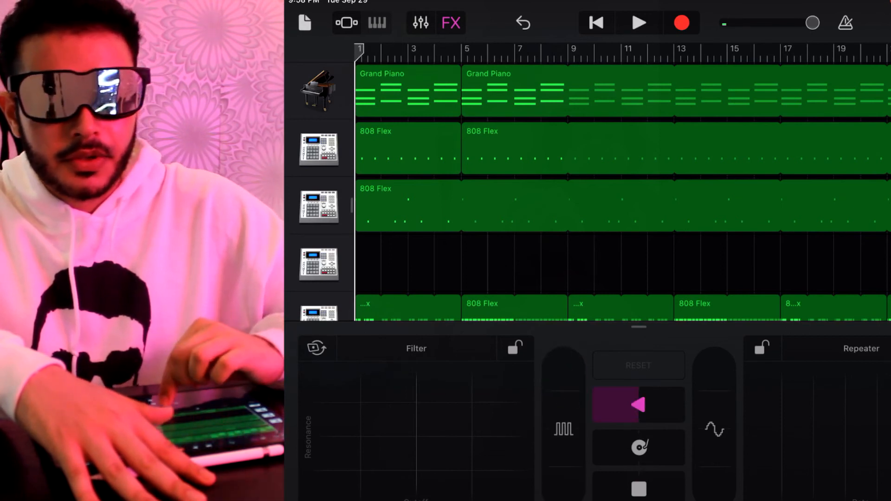
left_click(638, 447)
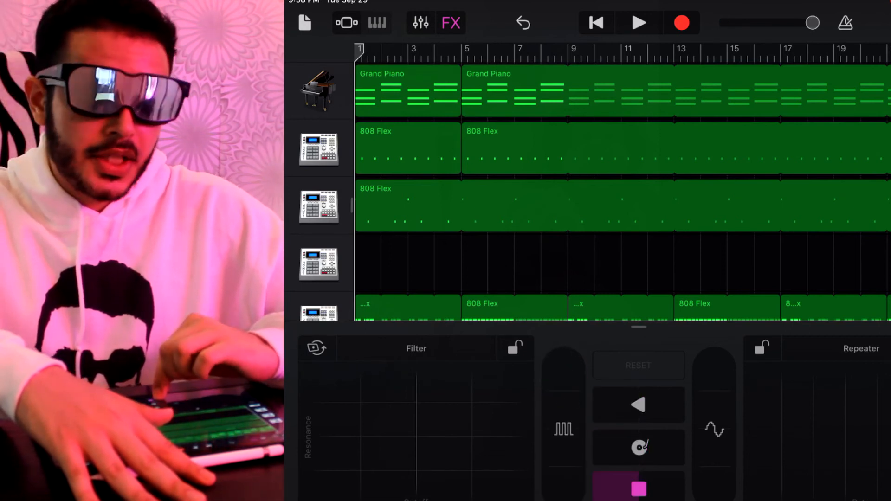
left_click(714, 424)
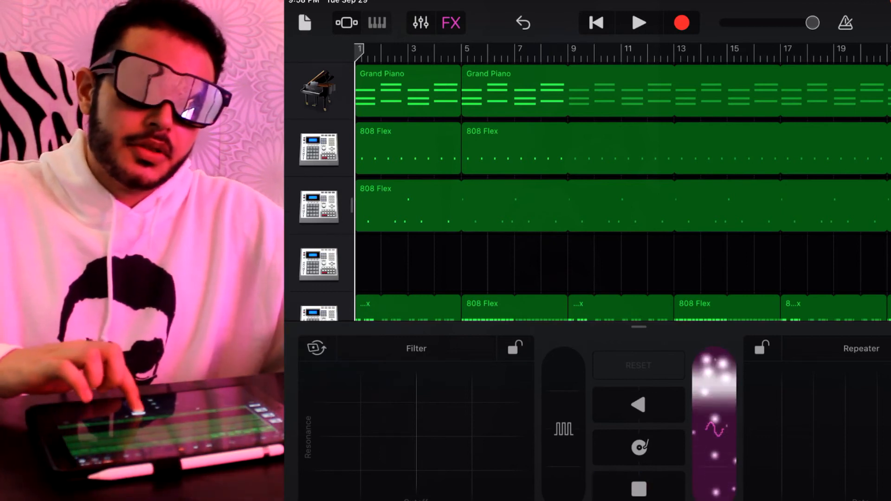
left_click(861, 348)
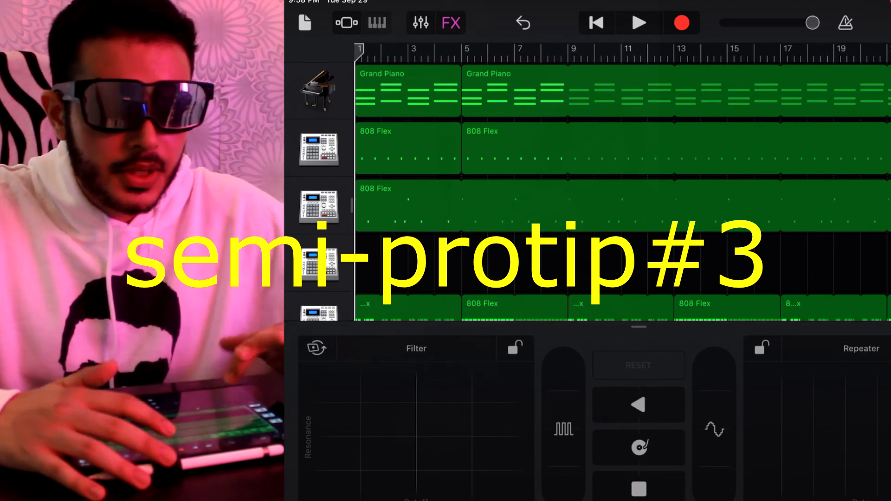
- Sweep the Filter XY pad from low to high over the arrangement
left_click(320, 431)
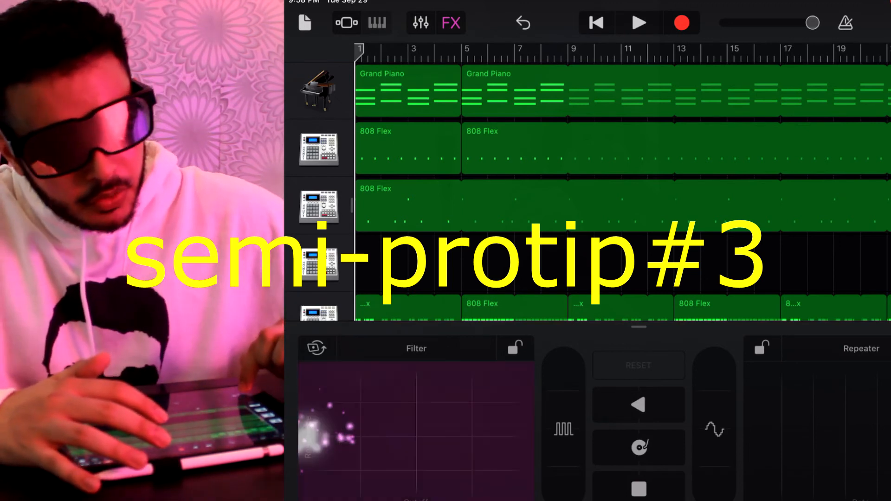
left_click_drag(321, 432, 404, 428)
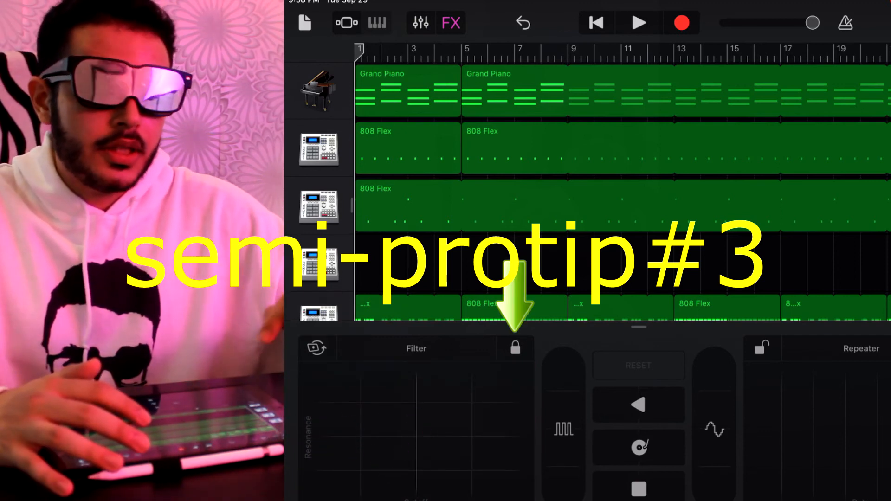
- Lock the Filter pad and record a filter sweep over the first two bars as a new FX track
left_click(514, 348)
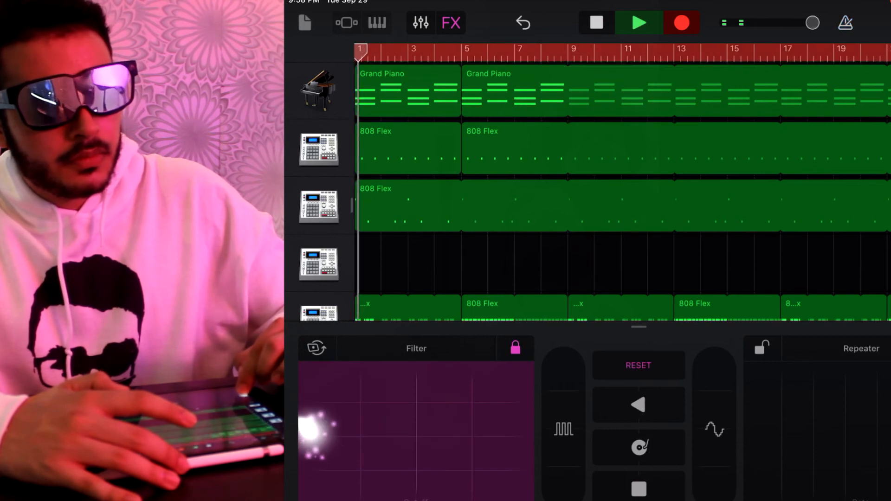
left_click_drag(321, 432, 366, 426)
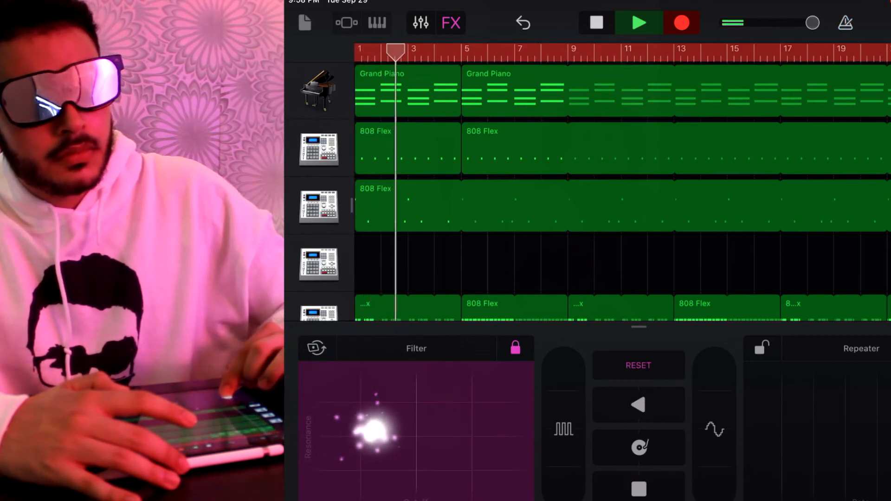
left_click_drag(372, 429, 416, 430)
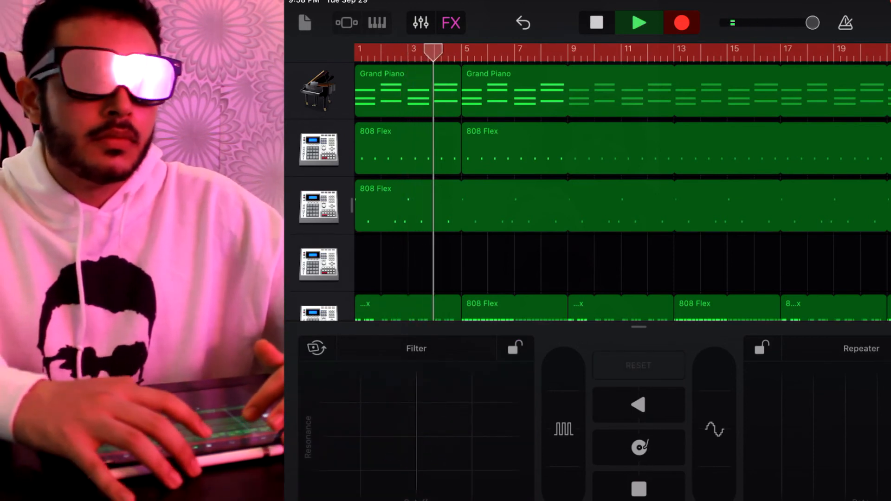
left_click(597, 22)
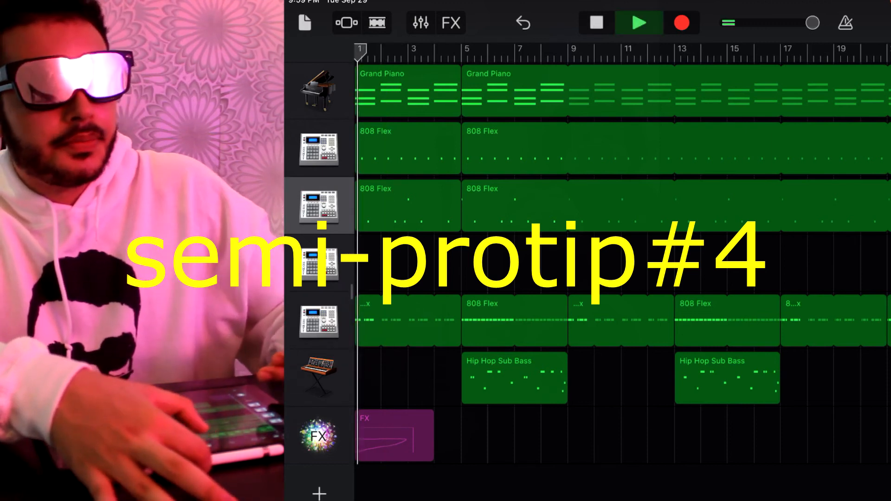
- Record more FX regions on the FX track, including one around bars 4 to 7, then stop playback
left_click(595, 23)
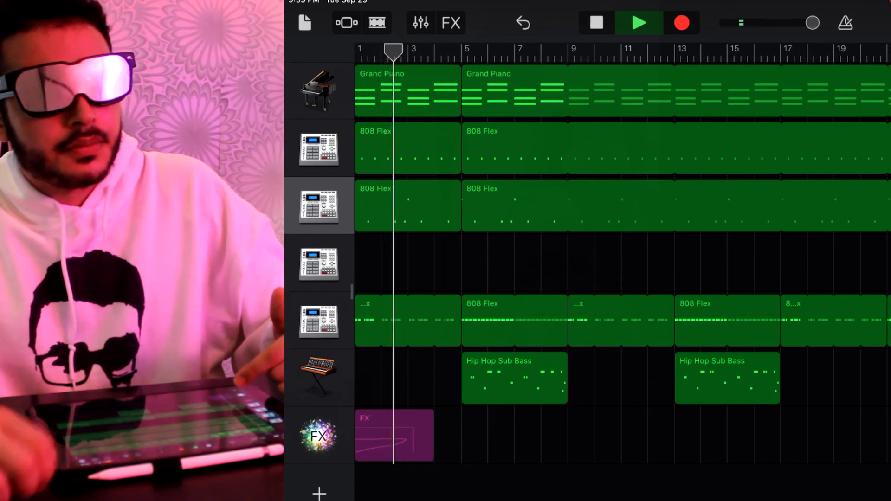
key("space")
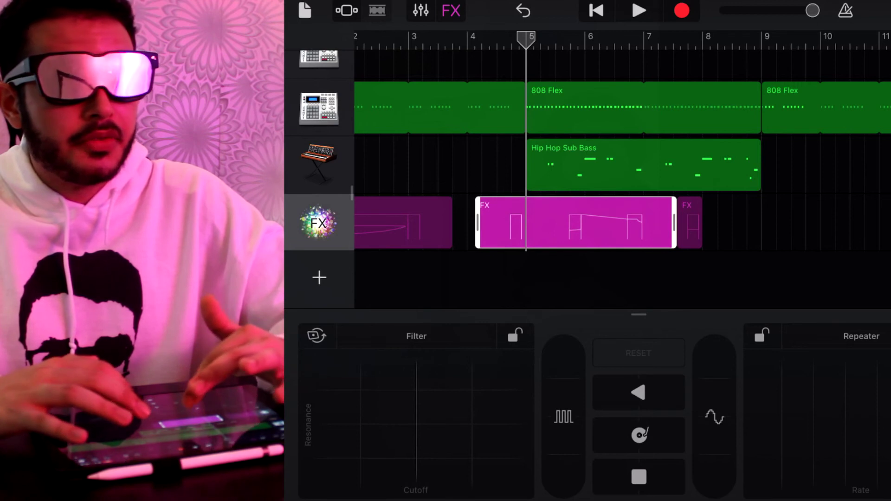
- Delete the bars 4-to-7 FX region via its pop-up menu
left_click(574, 223)
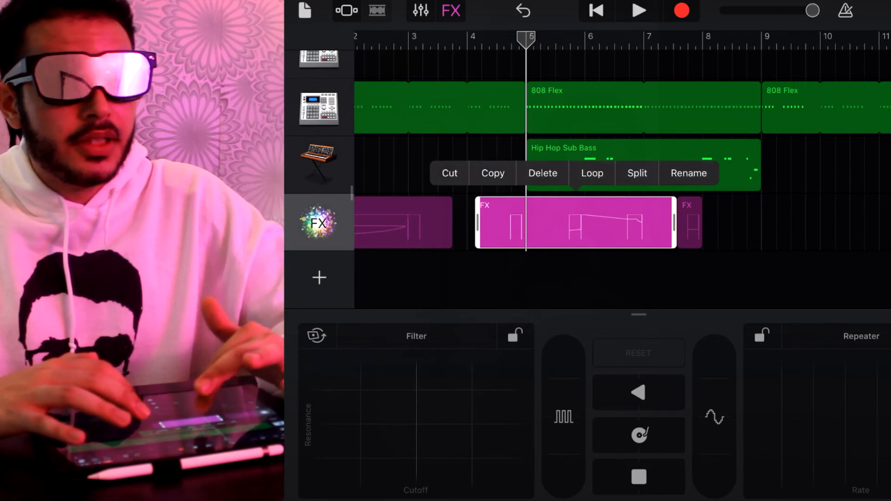
left_click(541, 172)
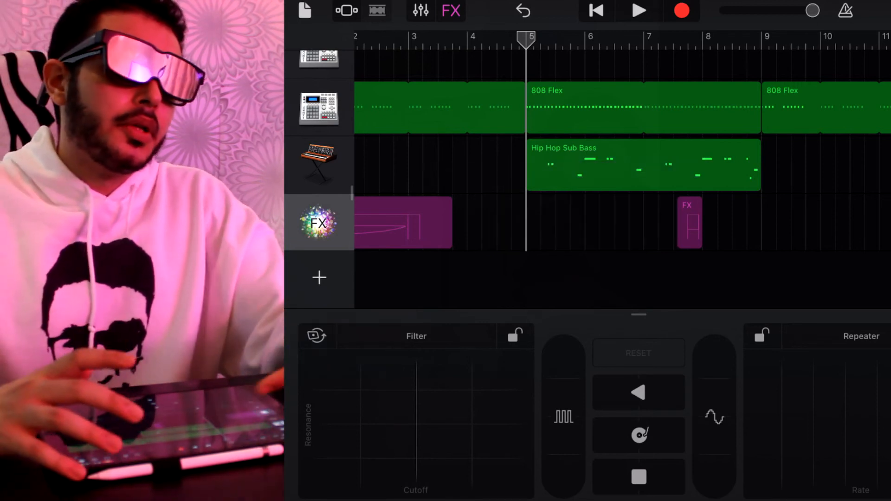